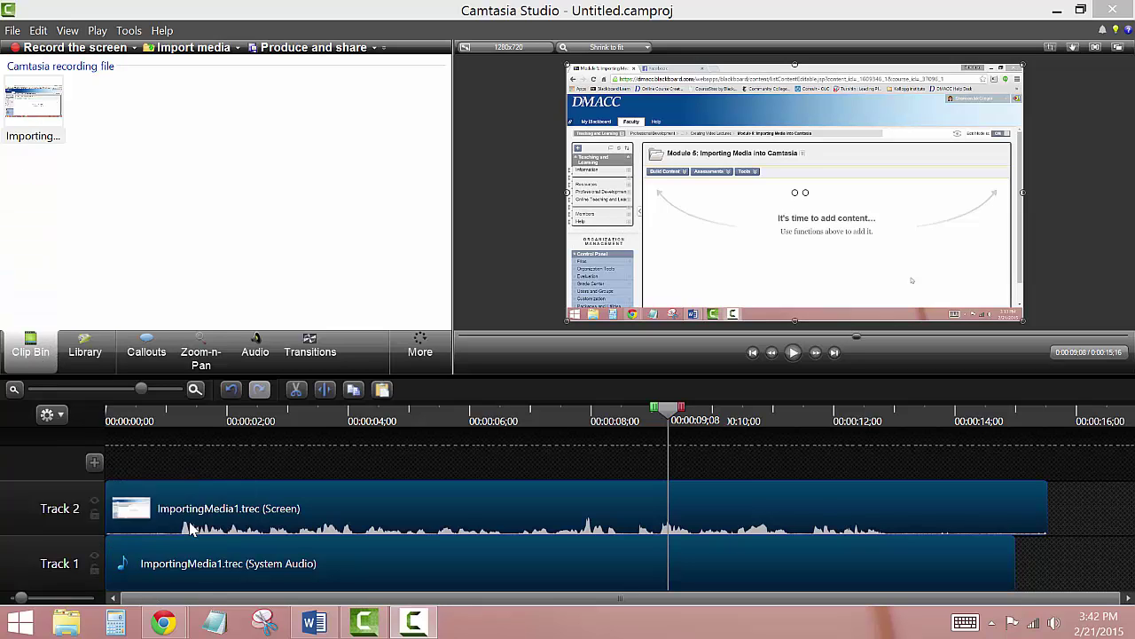
# Delete the System Audio clip from Track 1, then select the ImportingMedia1.trec screen clip on Track 2.
pyautogui.moveTo(317, 571)
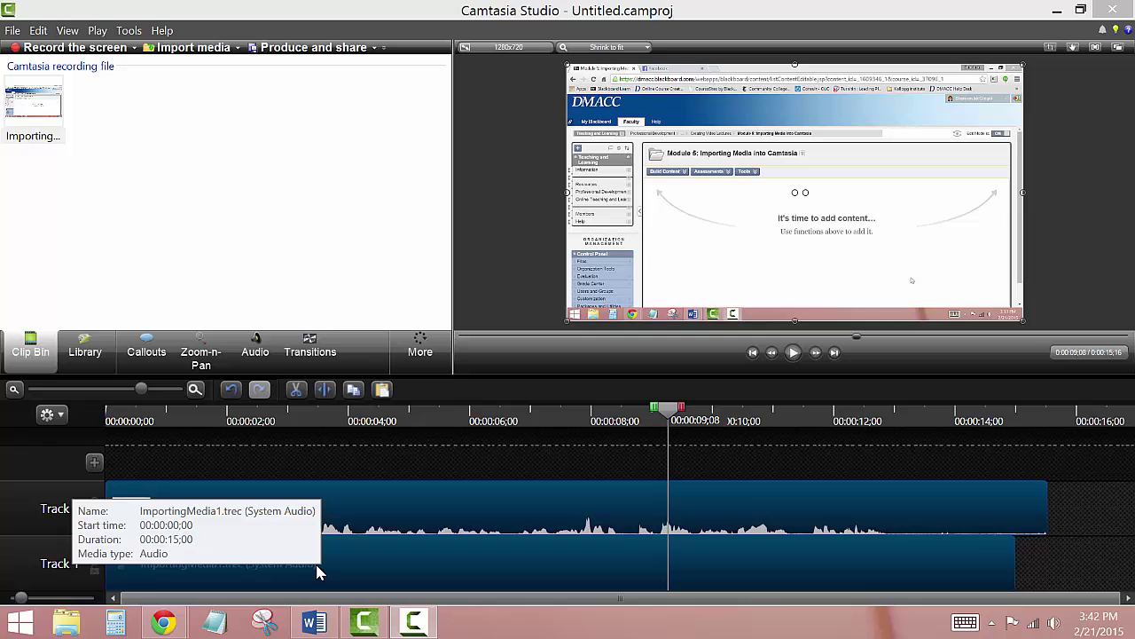
pyautogui.click(394, 574)
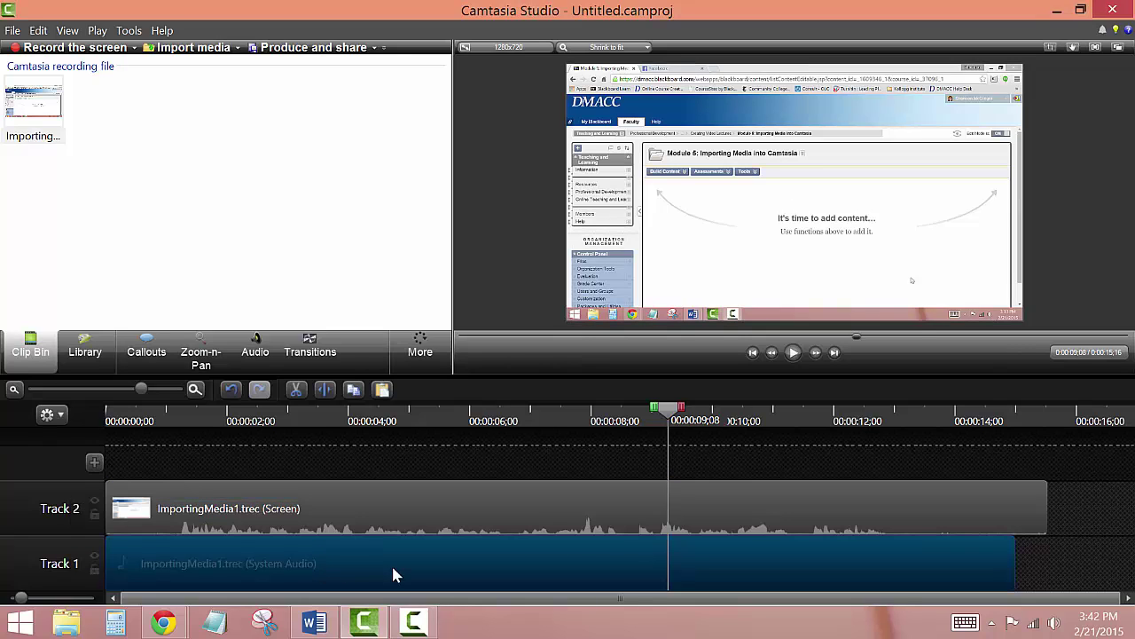
pyautogui.press('Delete')
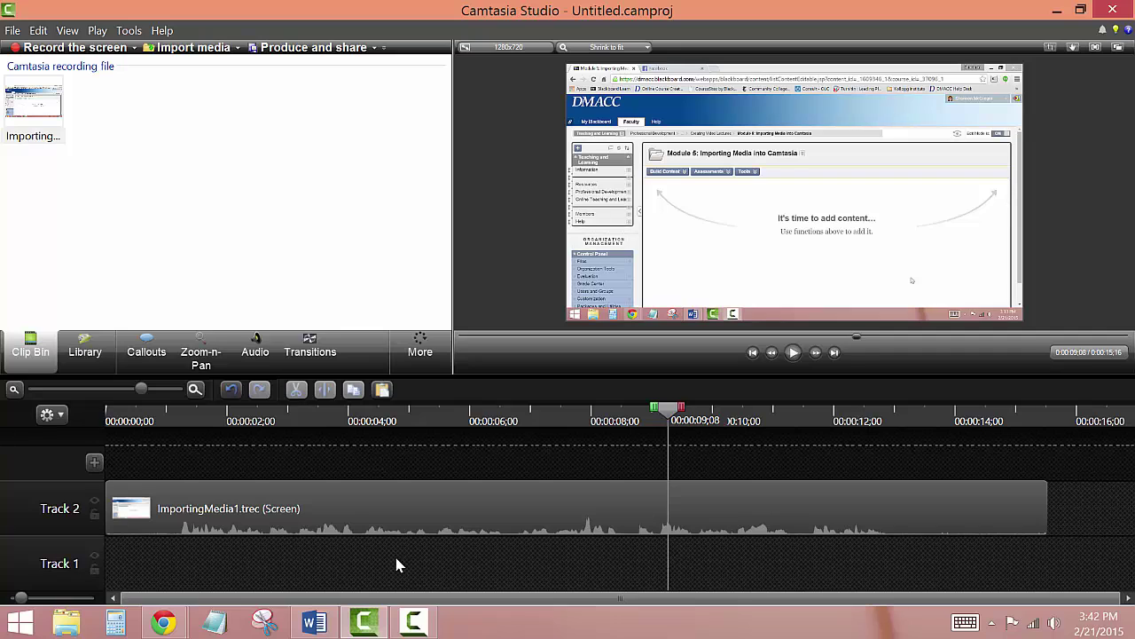
pyautogui.click(393, 510)
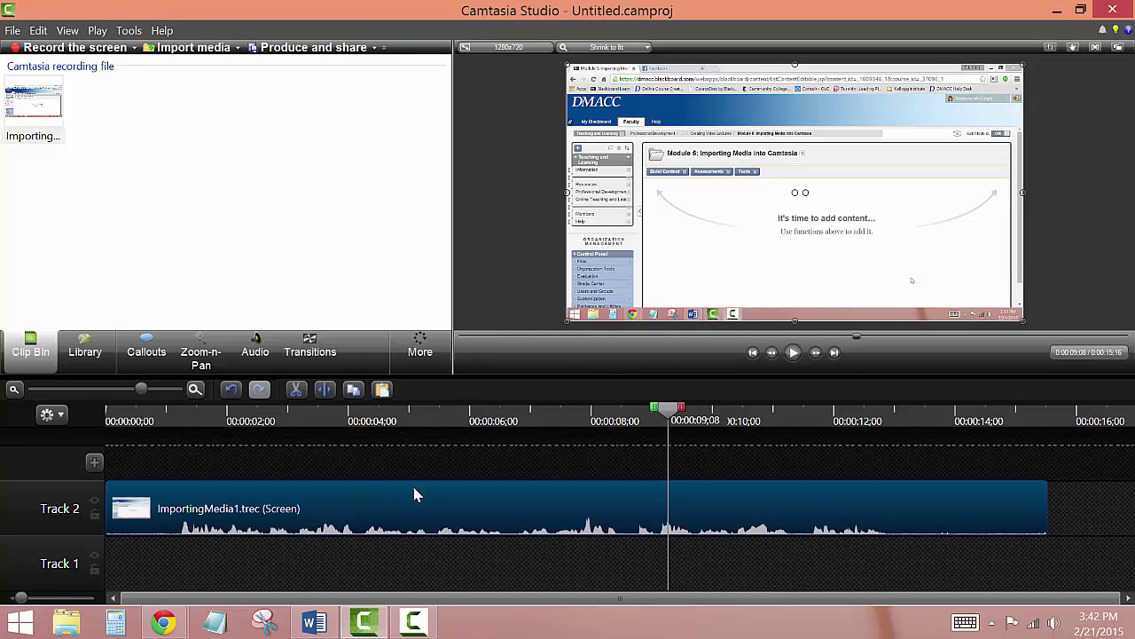
# Separate the ImportingMedia1.trec clip's video and audio, then delete the screen video, keeping the audio on Track 3.
pyautogui.rightClick(472, 514)
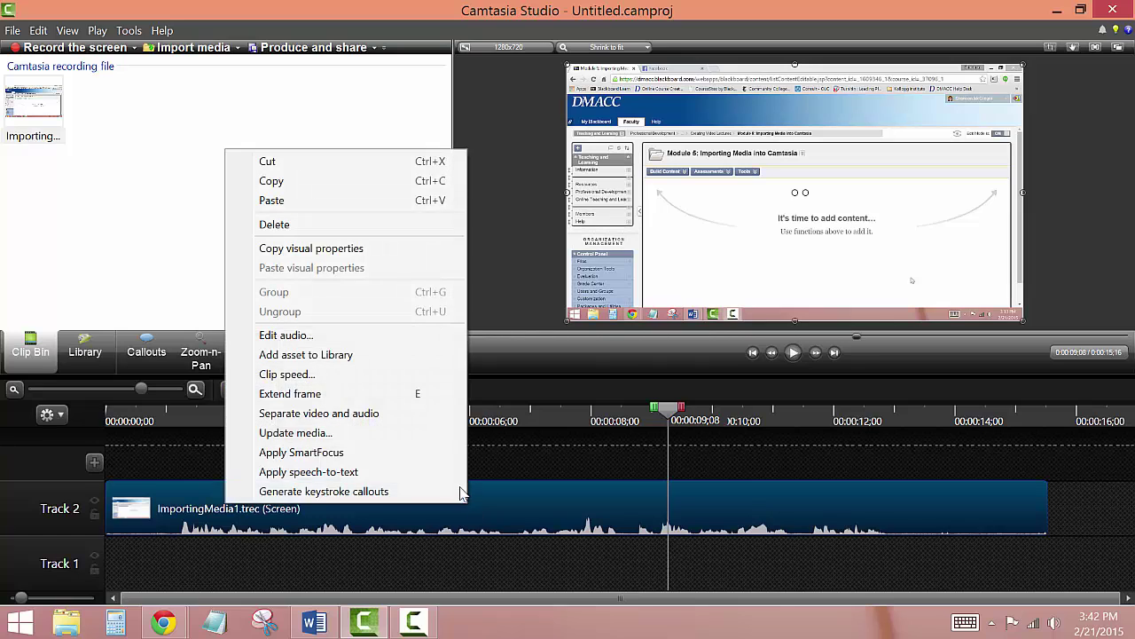
pyautogui.click(365, 413)
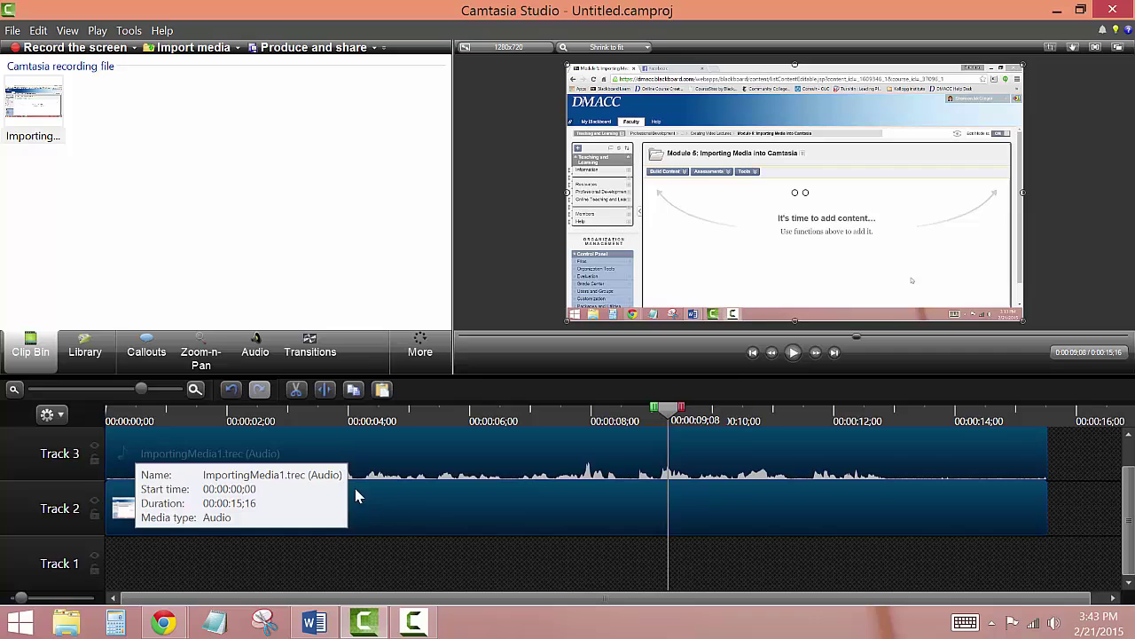
pyautogui.click(405, 505)
pyautogui.press('Delete')
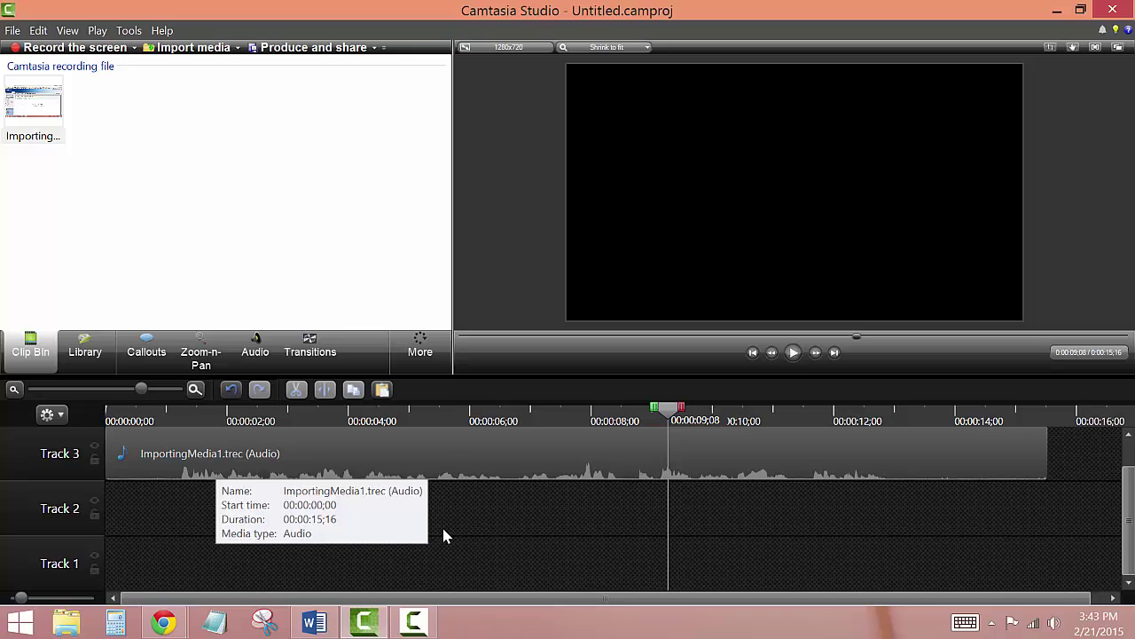
# Move the ImportingMedia1.trec audio clip from Track 3 down to Track 1 and remove all empty tracks.
pyautogui.click(432, 457)
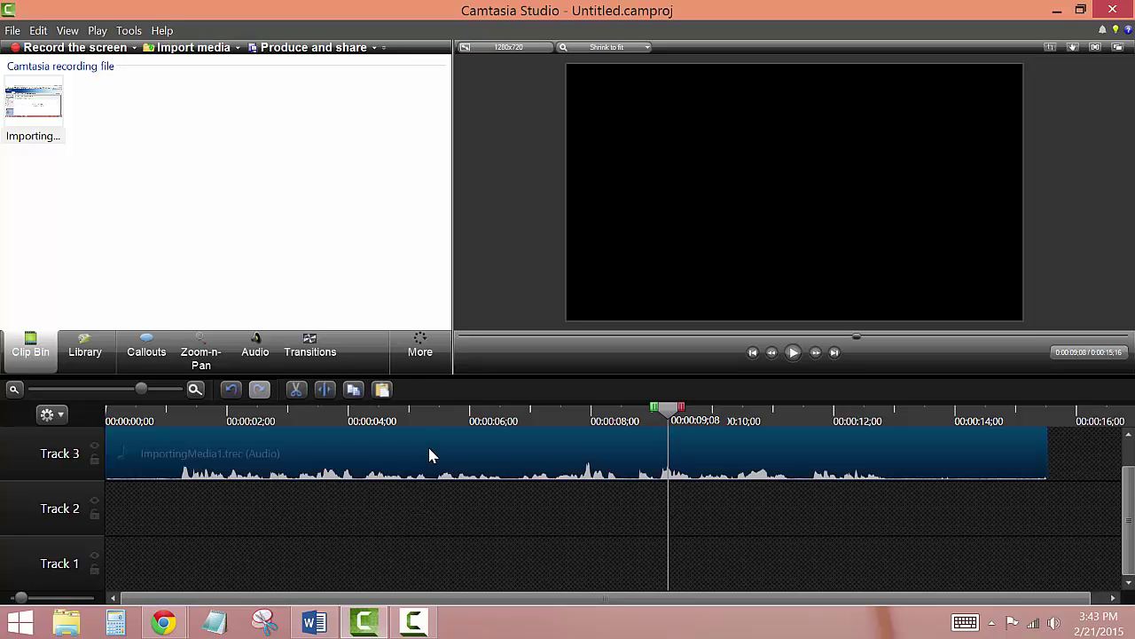
pyautogui.moveTo(429, 455); pyautogui.dragTo(412, 575)
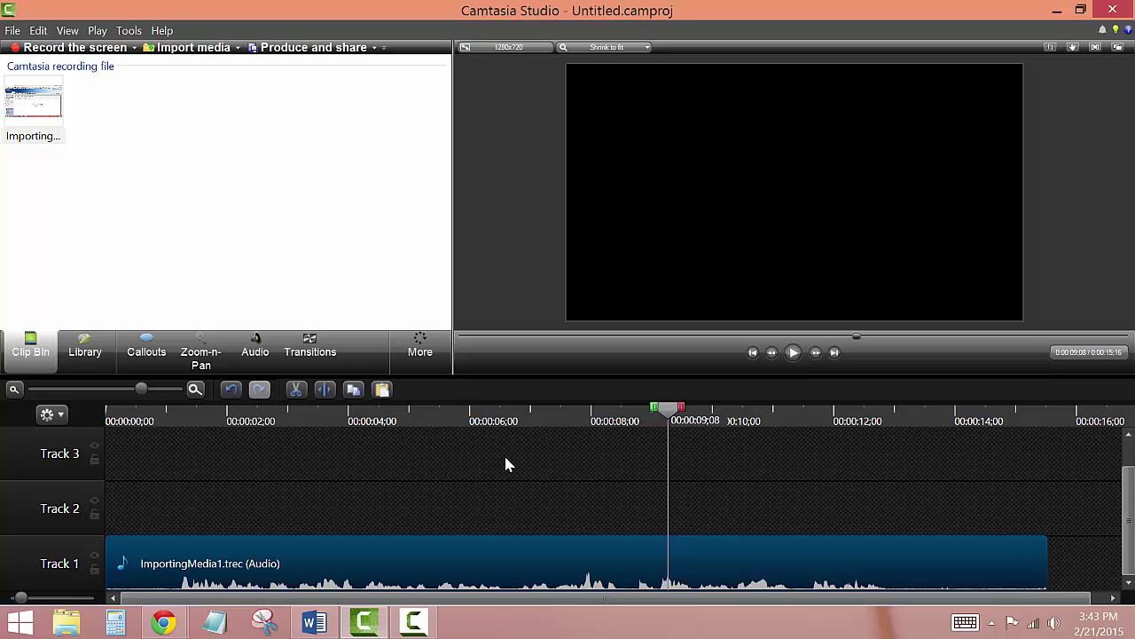
pyautogui.rightClick(22, 456)
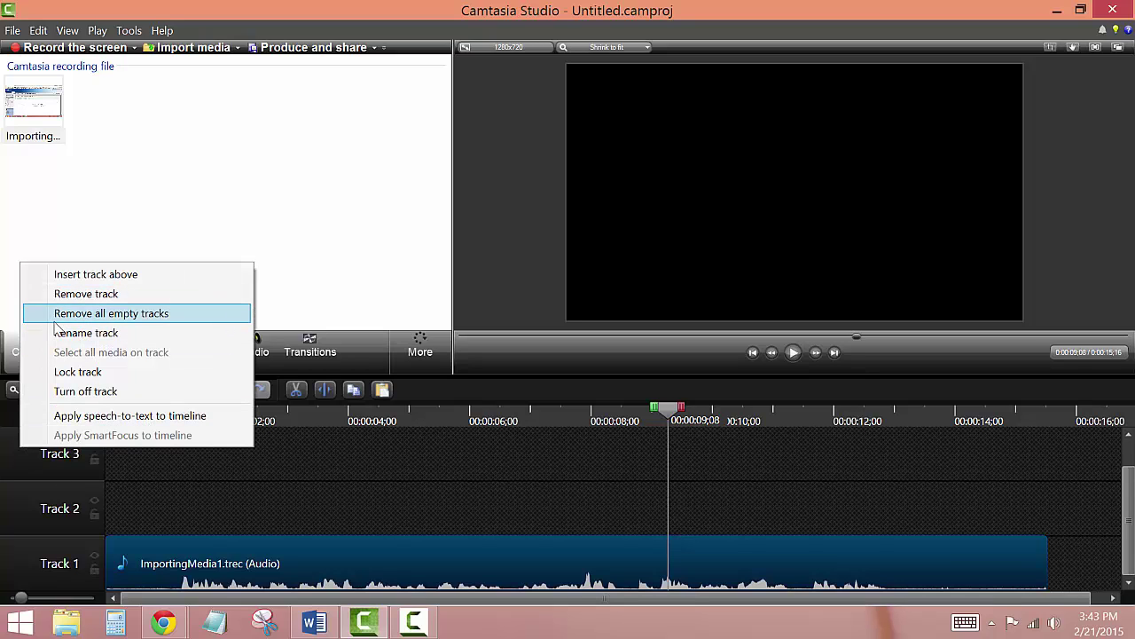
pyautogui.click(194, 323)
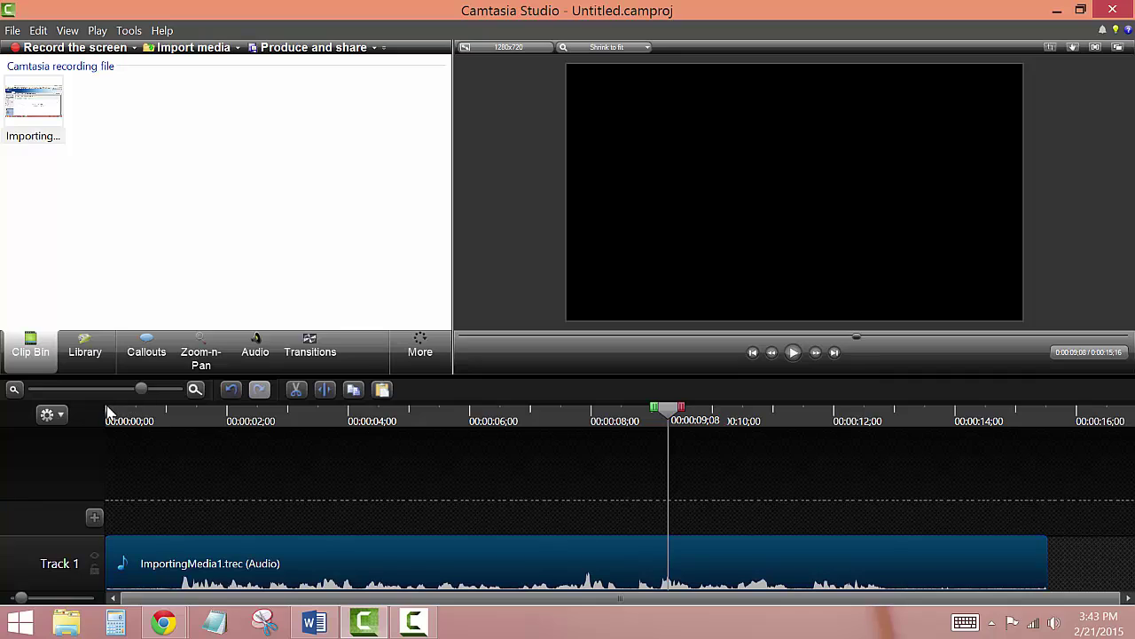
# Cut the audio's opening (0 to 1;07) and everything from 11;22 to the end, then play it back.
pyautogui.moveTo(108, 414); pyautogui.dragTo(186, 424)
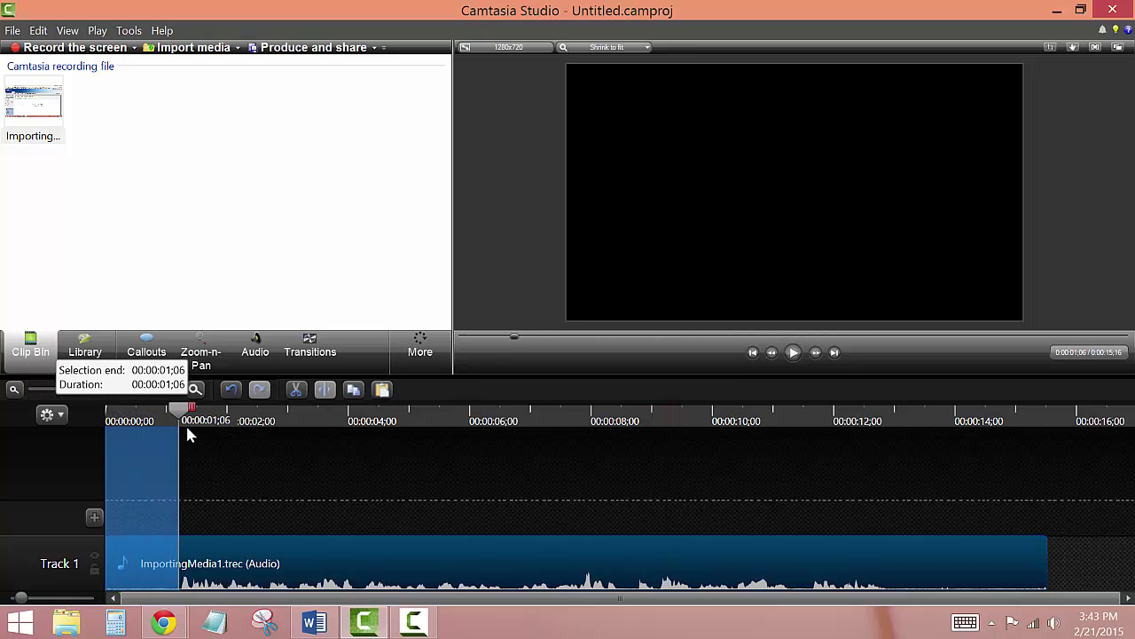
pyautogui.click(293, 389)
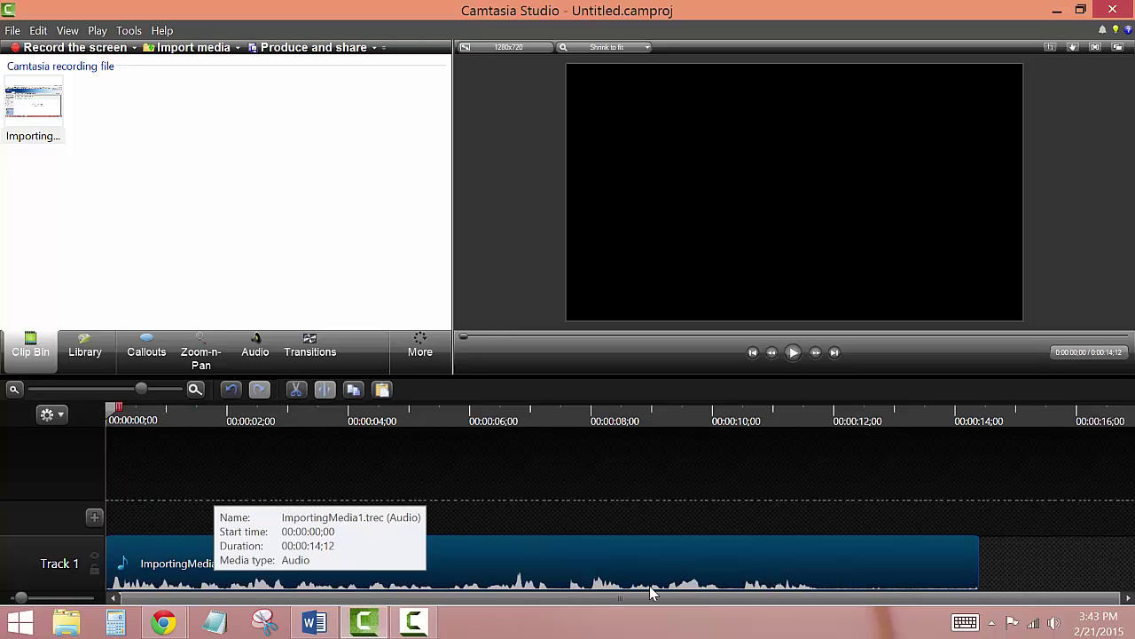
pyautogui.click(818, 418)
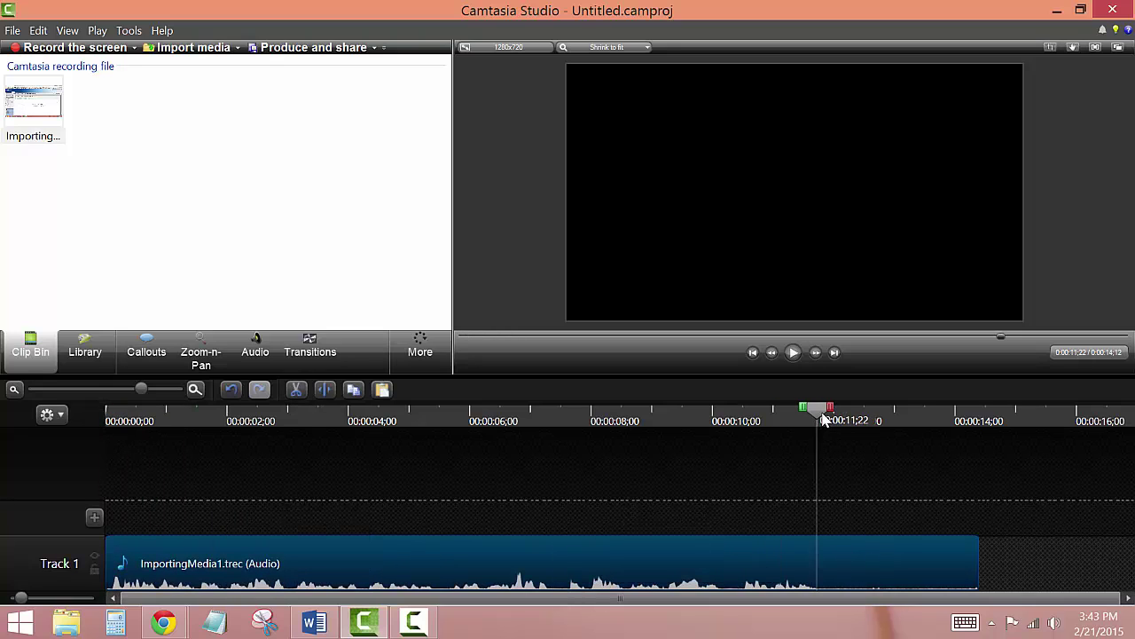
pyautogui.moveTo(825, 417); pyautogui.dragTo(1014, 399)
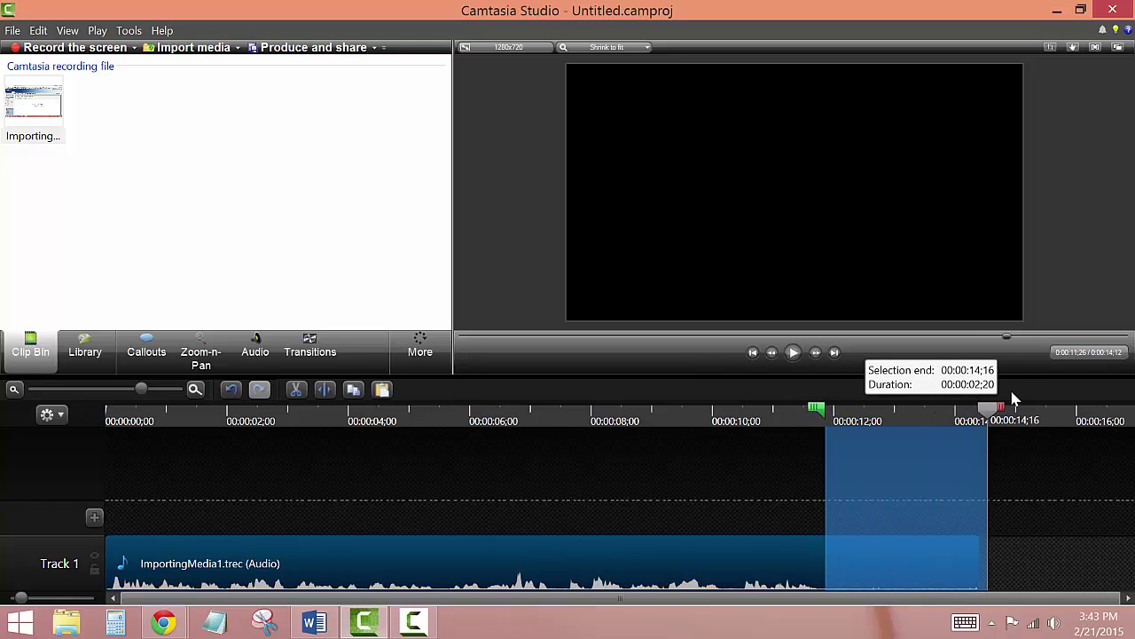
pyautogui.click(296, 391)
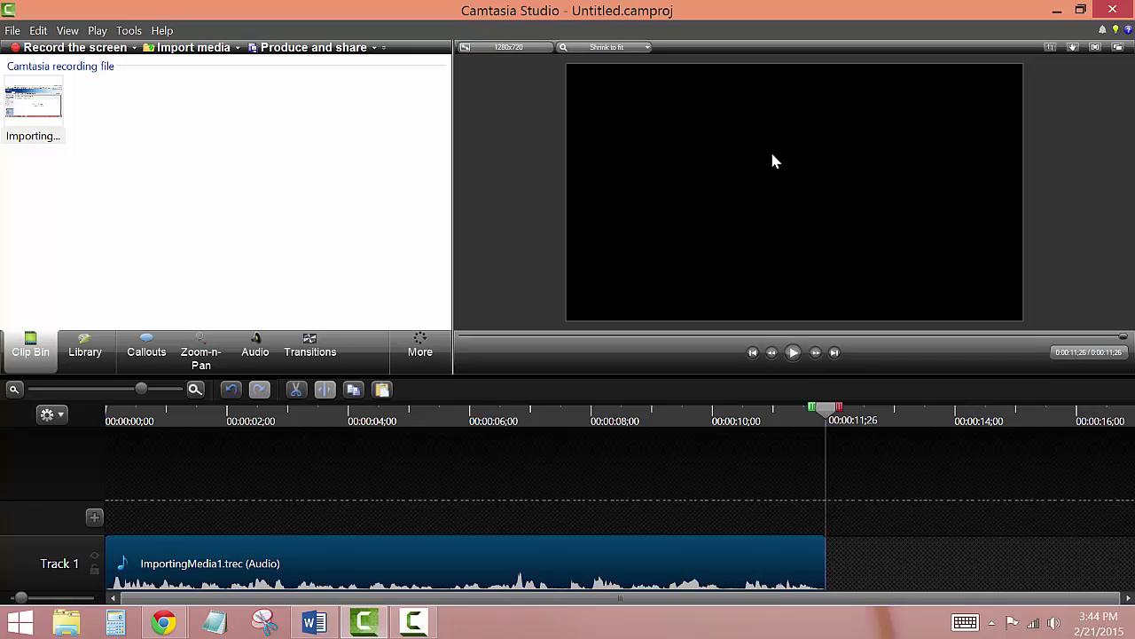
pyautogui.click(793, 352)
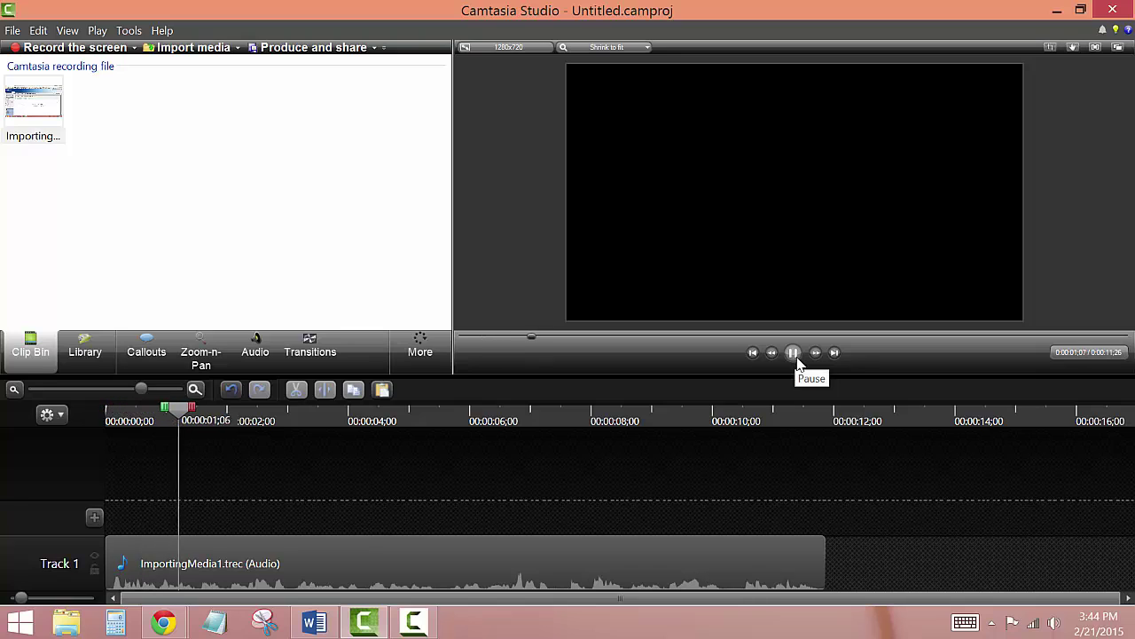
pyautogui.click(795, 360)
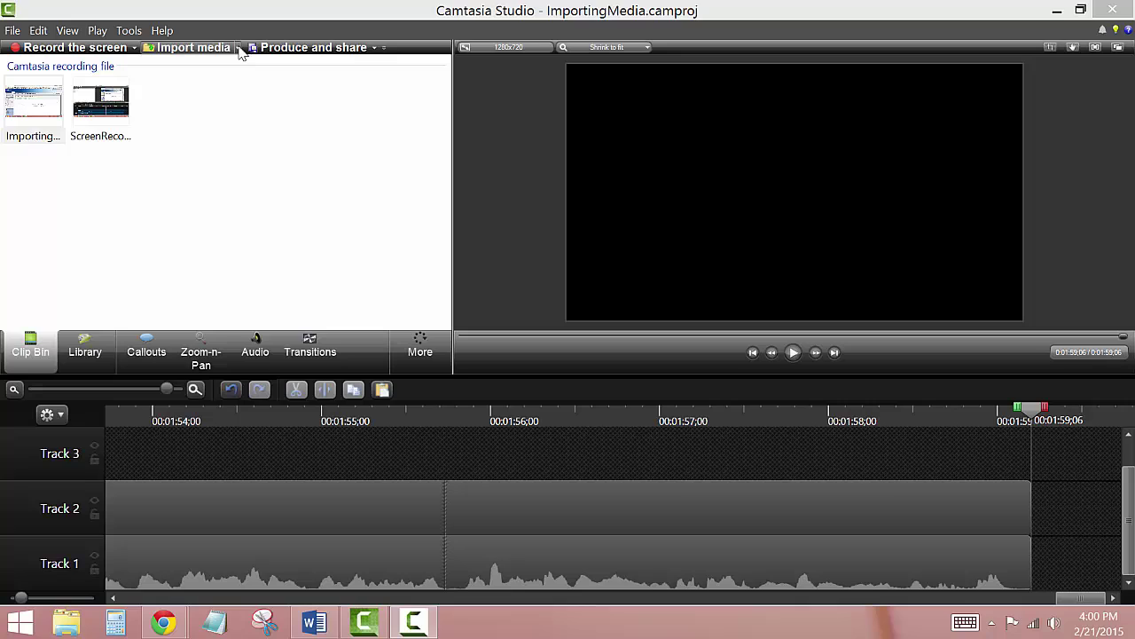
# Open the dropdown arrow next to Import media on the toolbar.
pyautogui.click(239, 48)
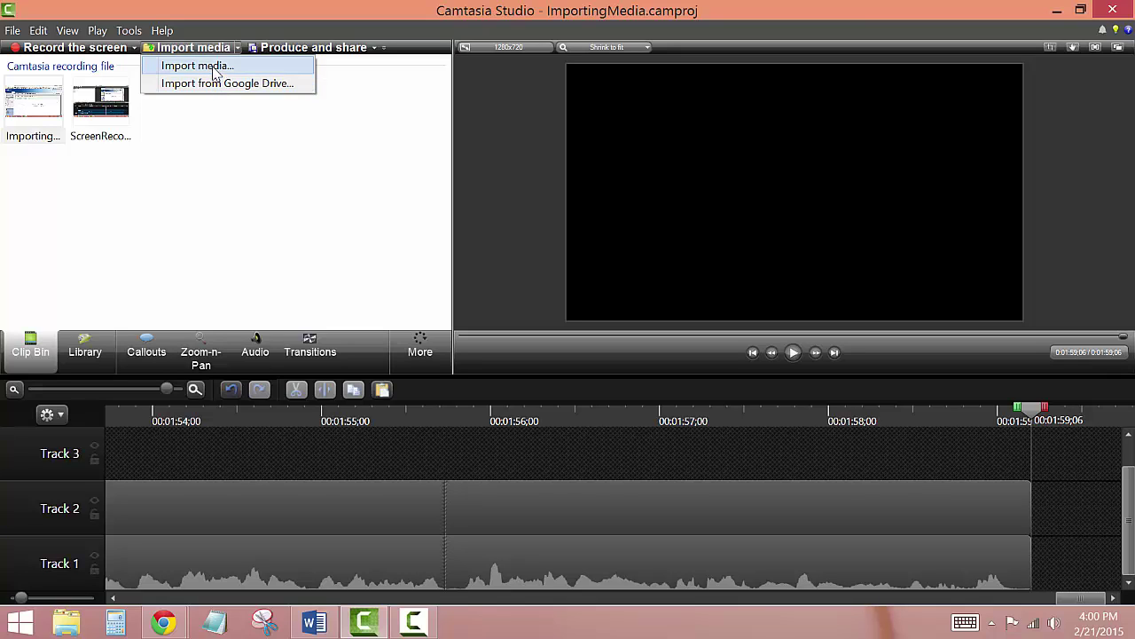
# Import WIN_20150221_103100 from Pictures > Camera Roll into the clip bin.
pyautogui.click(214, 68)
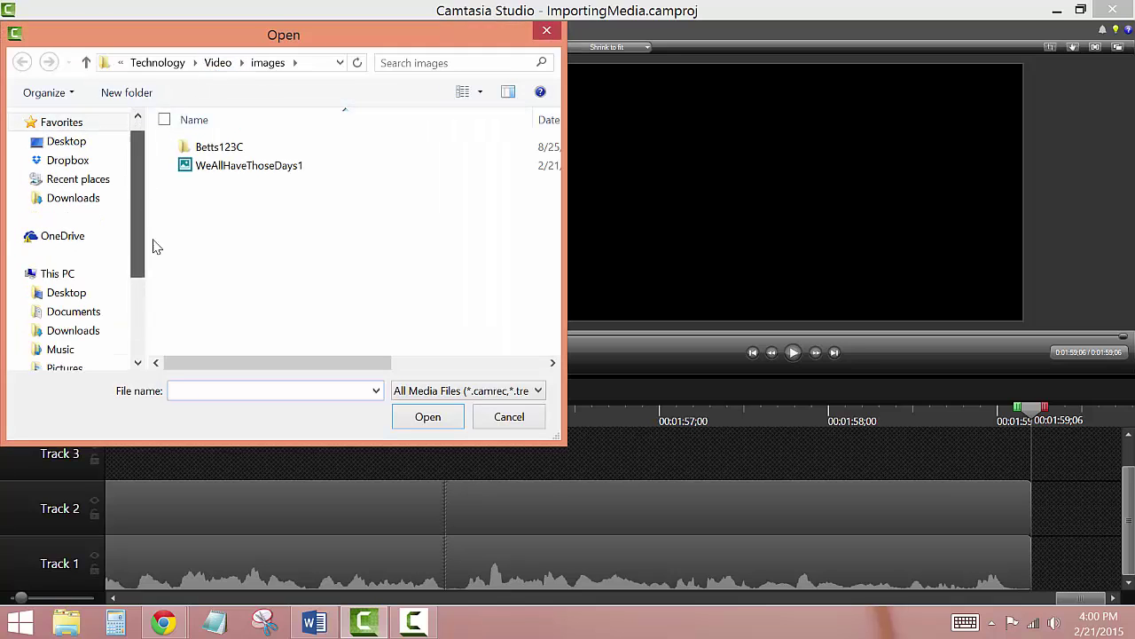
pyautogui.scroll(-3, 145, 254)
pyautogui.click(74, 236)
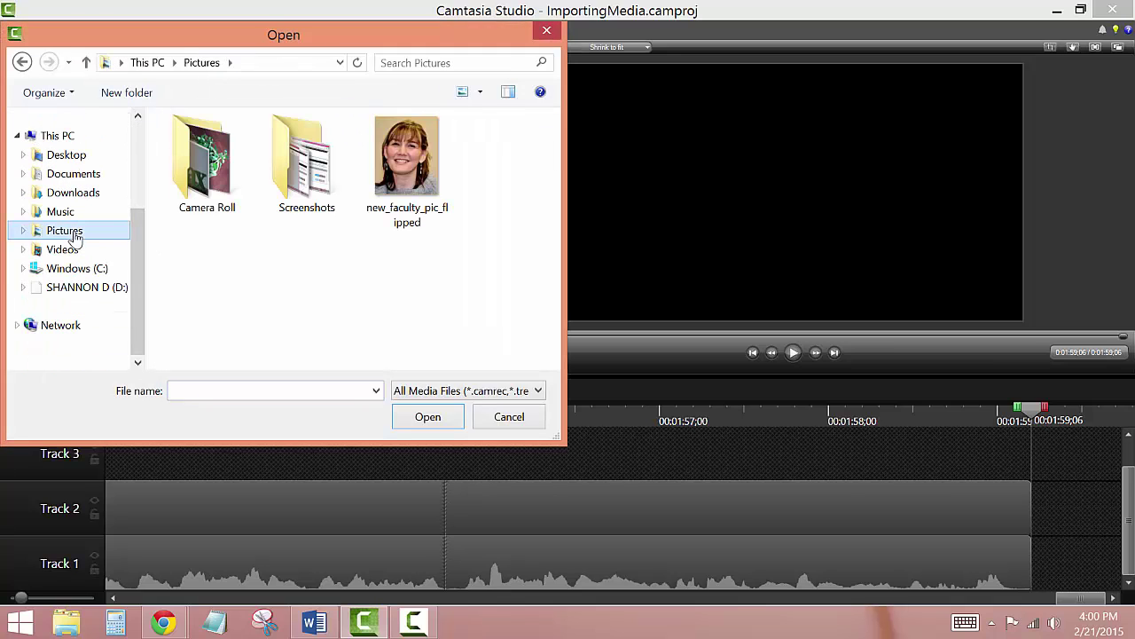
pyautogui.click(217, 177)
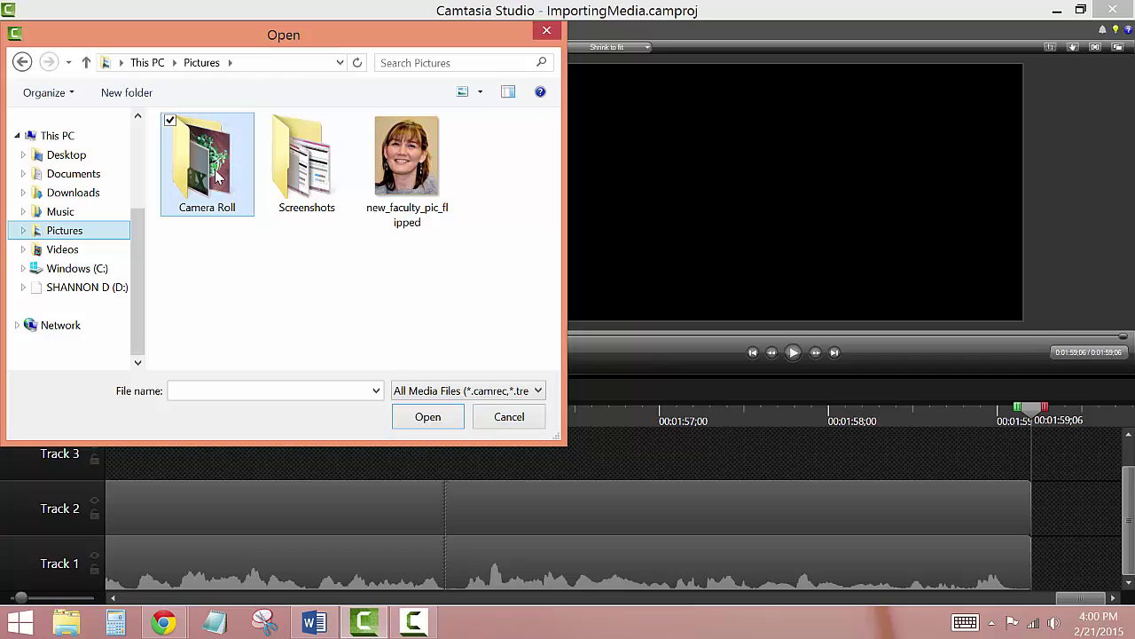
pyautogui.doubleClick(216, 176)
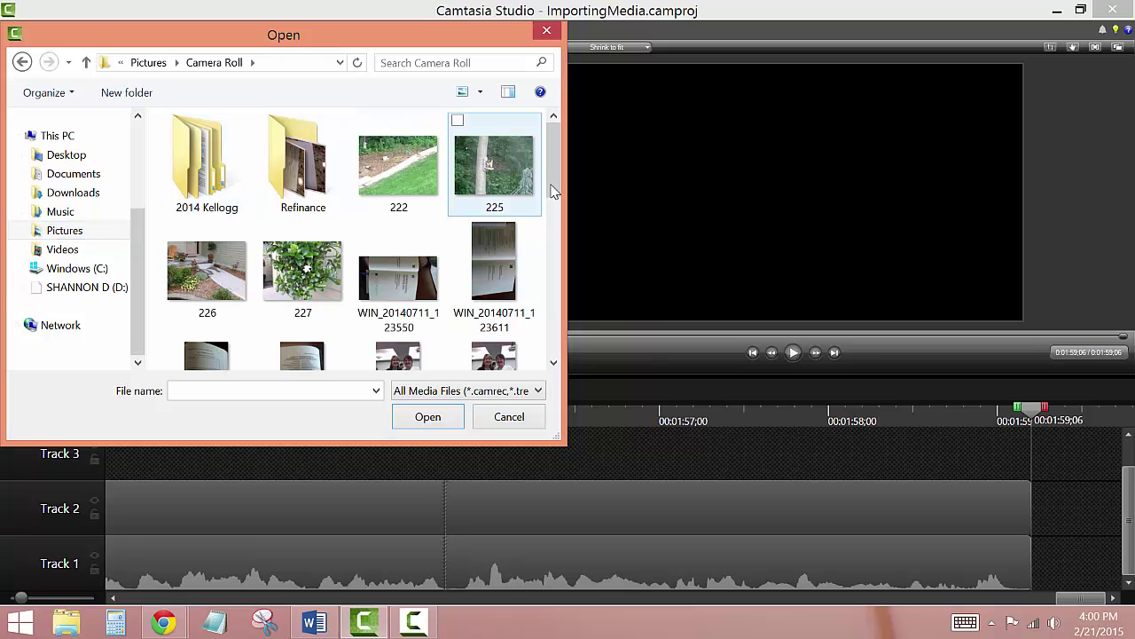
pyautogui.moveTo(554, 182); pyautogui.dragTo(555, 335)
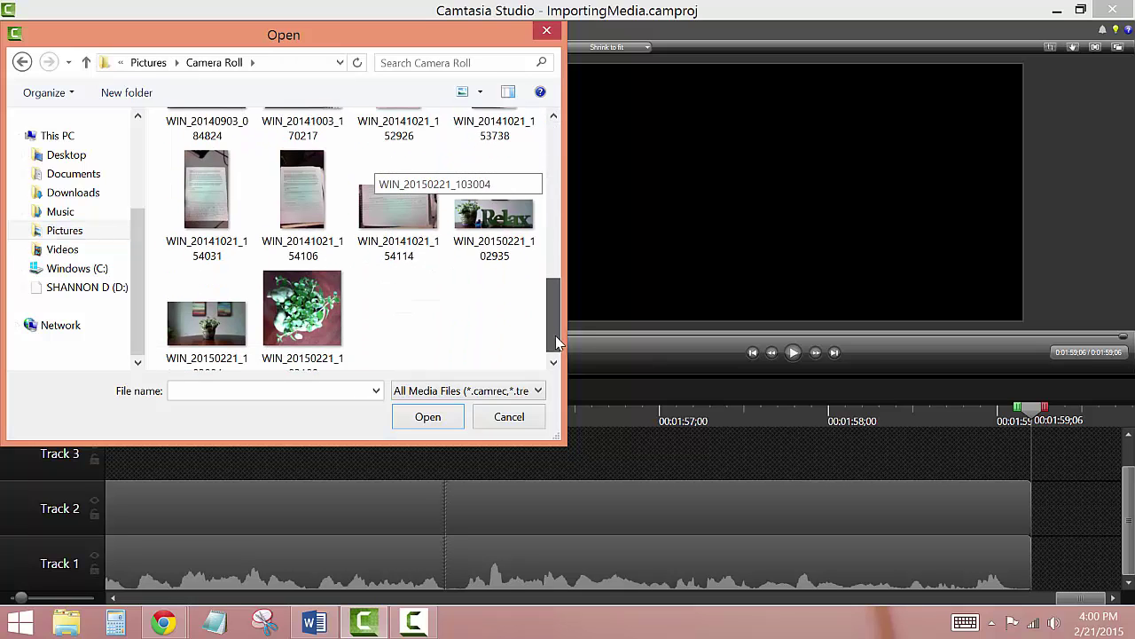
pyautogui.click(321, 305)
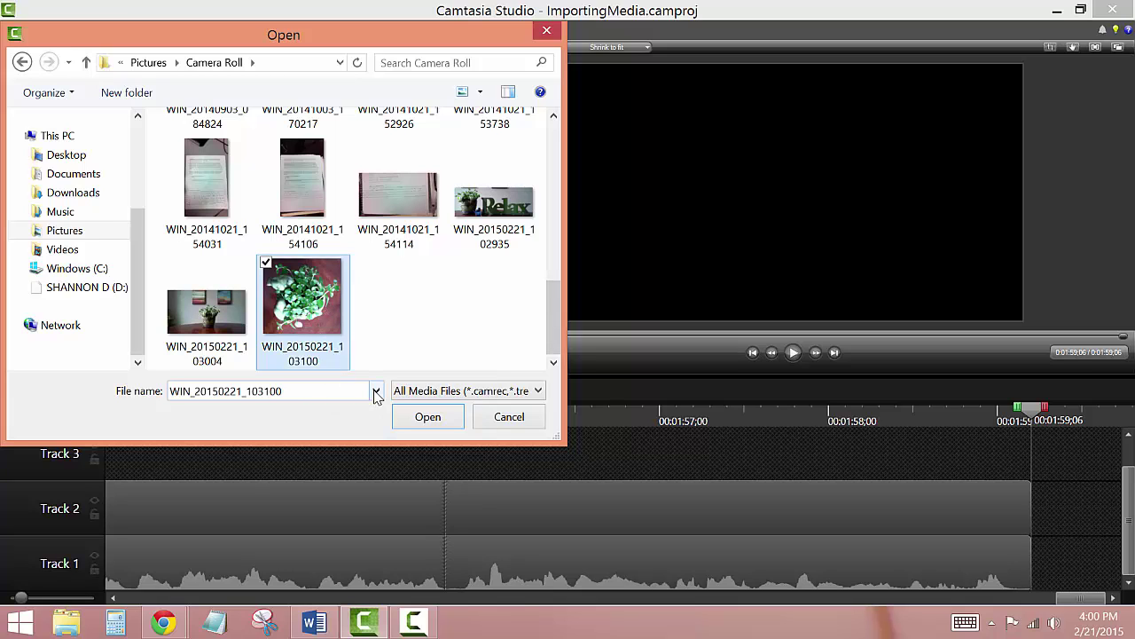
pyautogui.click(426, 417)
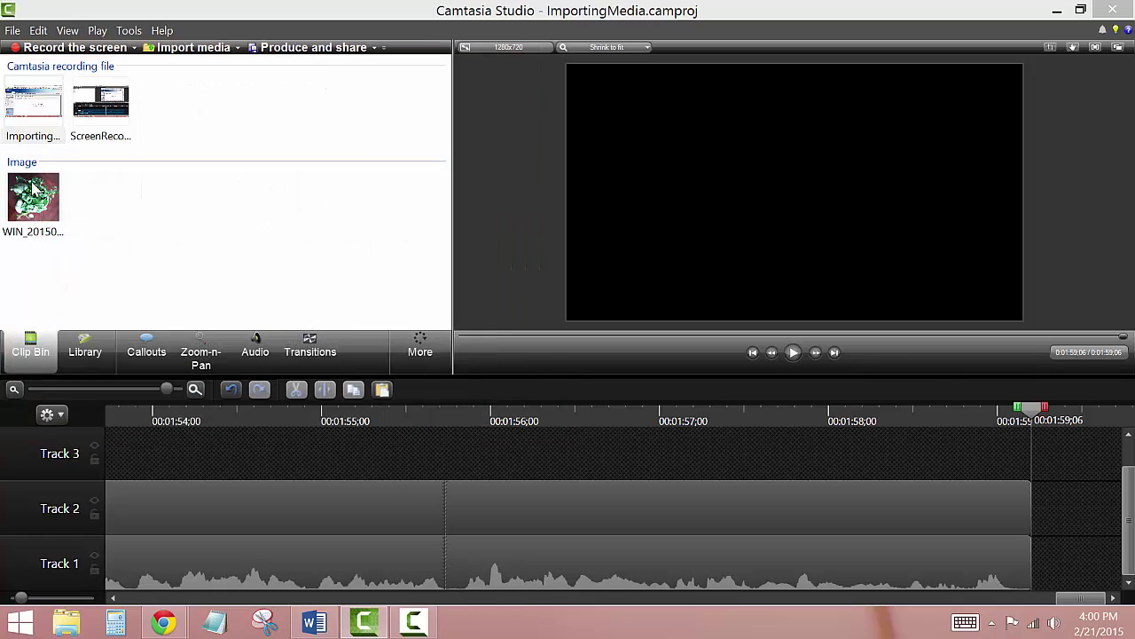
pyautogui.moveTo(30, 202)
pyautogui.moveTo(124, 122)
# Drag the WIN_20150221 mint photo onto Track 2 after the last clip, extending the timeline to 2:04;06.
pyautogui.click(32, 200)
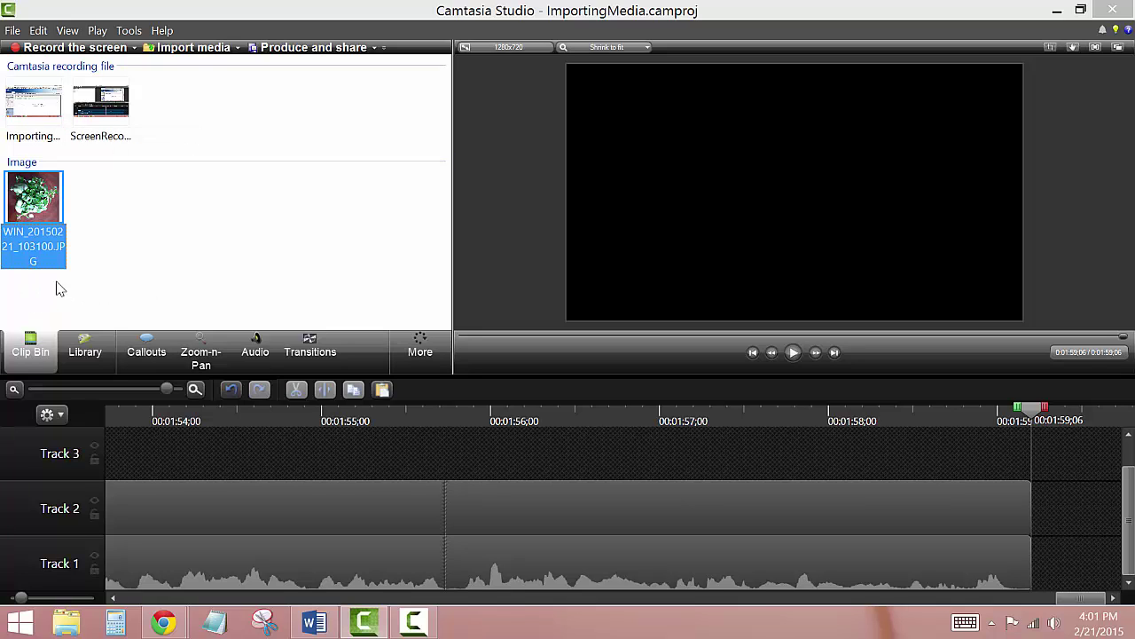
pyautogui.click(223, 270)
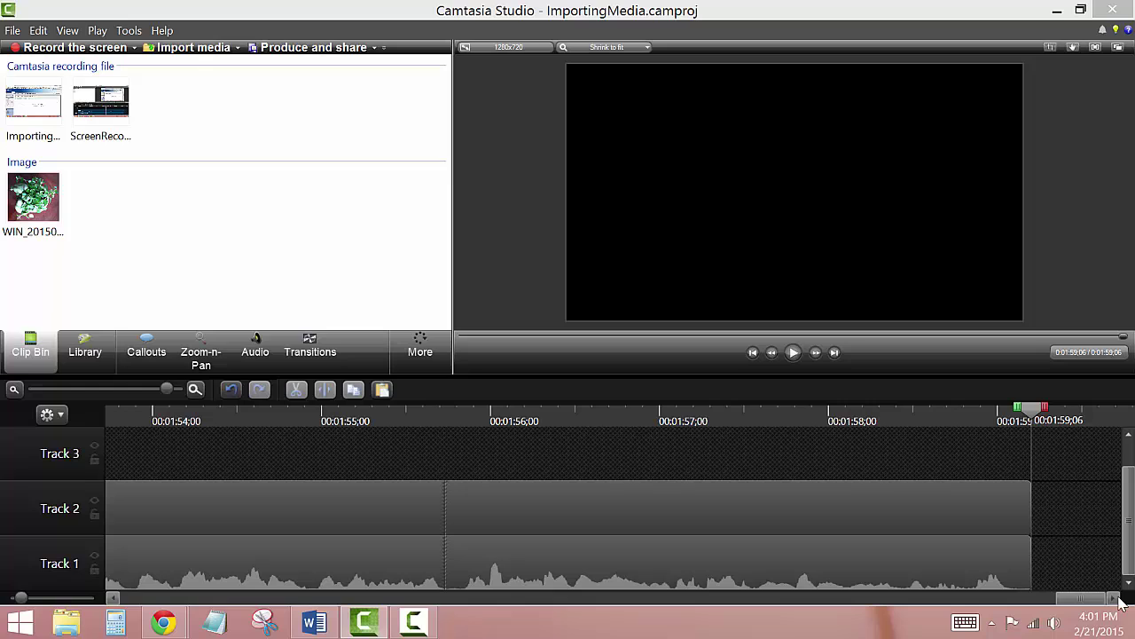
pyautogui.moveTo(25, 190)
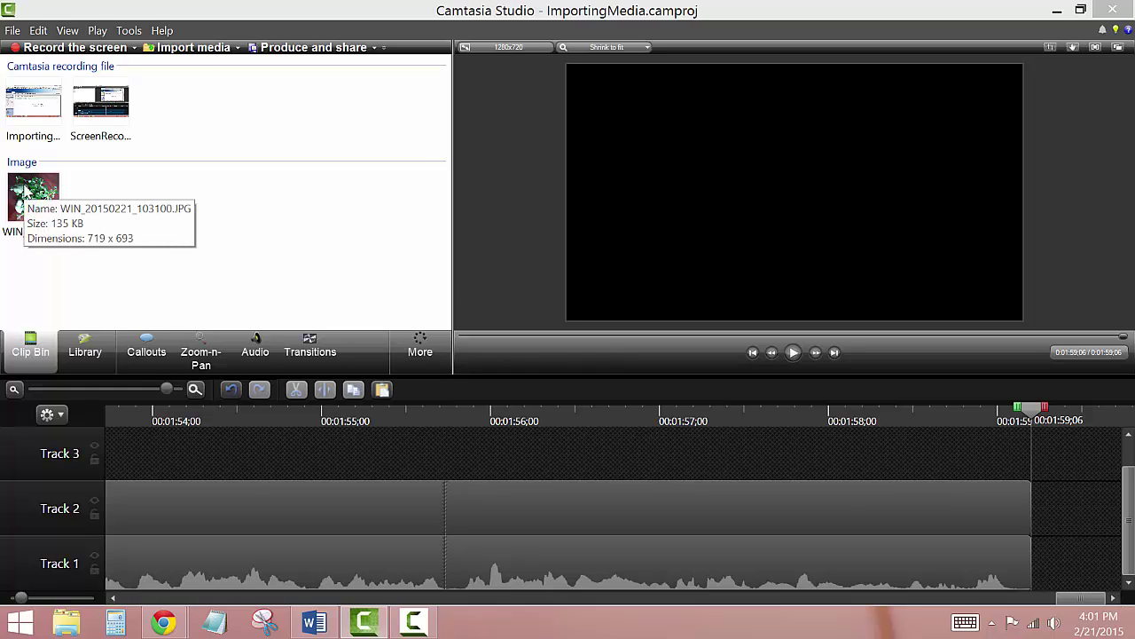
pyautogui.moveTo(25, 190); pyautogui.dragTo(1054, 515)
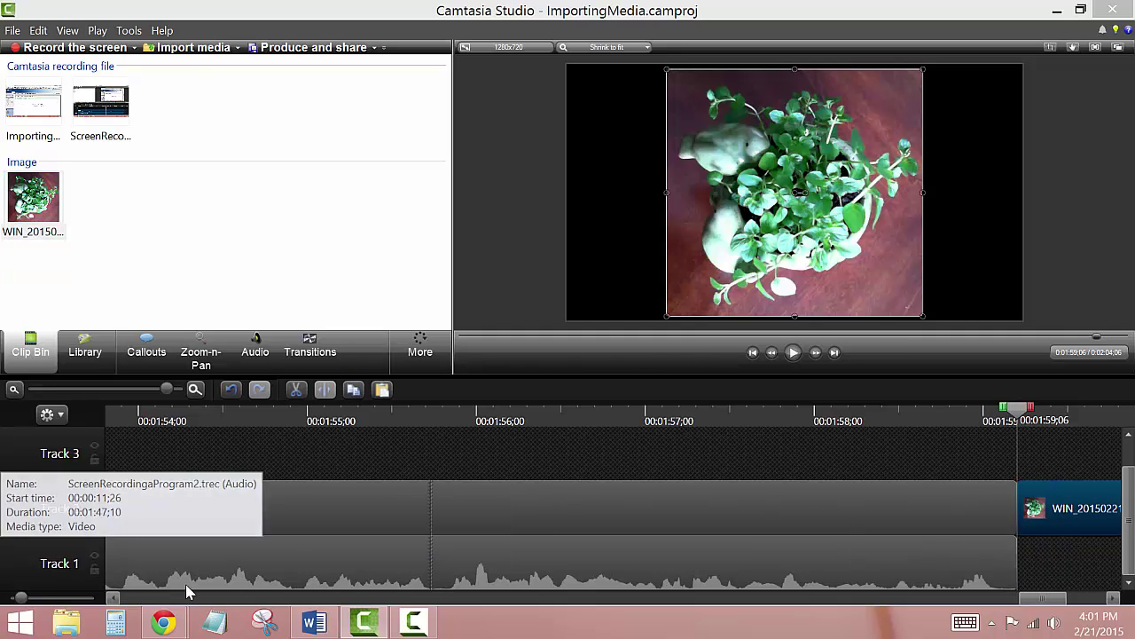
pyautogui.click(129, 598)
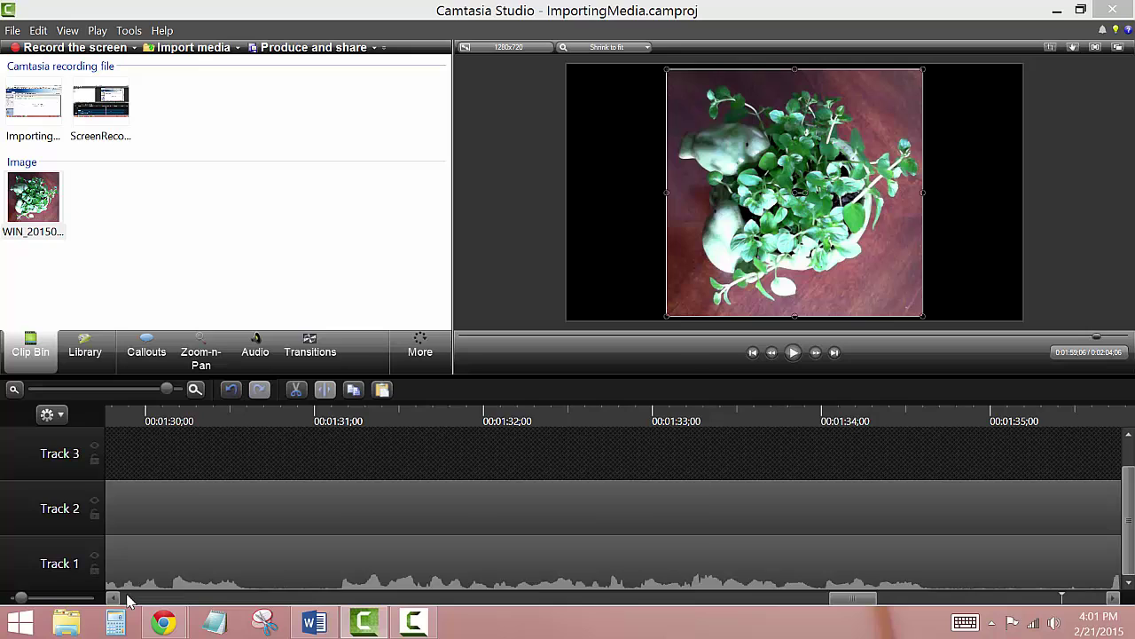
pyautogui.moveTo(129, 598); pyautogui.dragTo(125, 602)
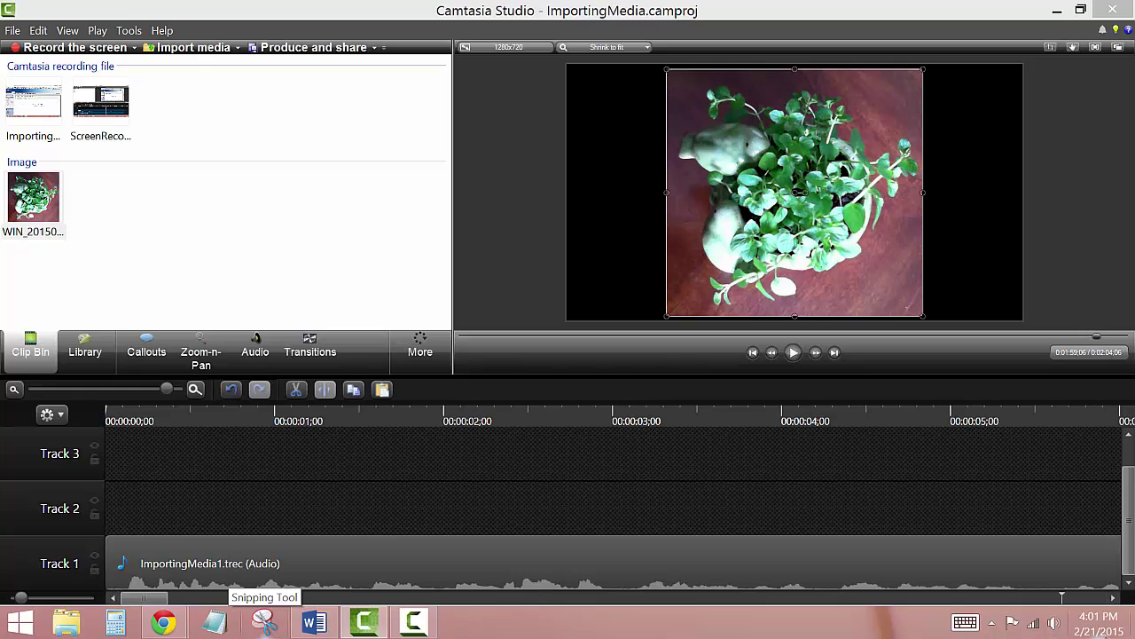
pyautogui.moveTo(122, 569)
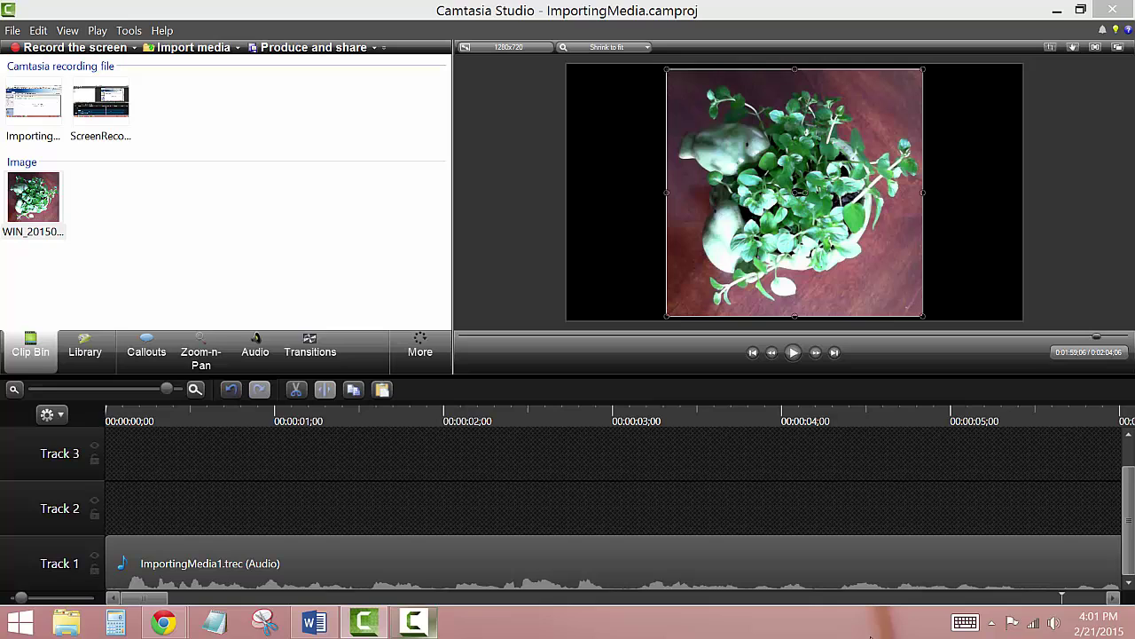
pyautogui.hscroll(5, 380, 540)
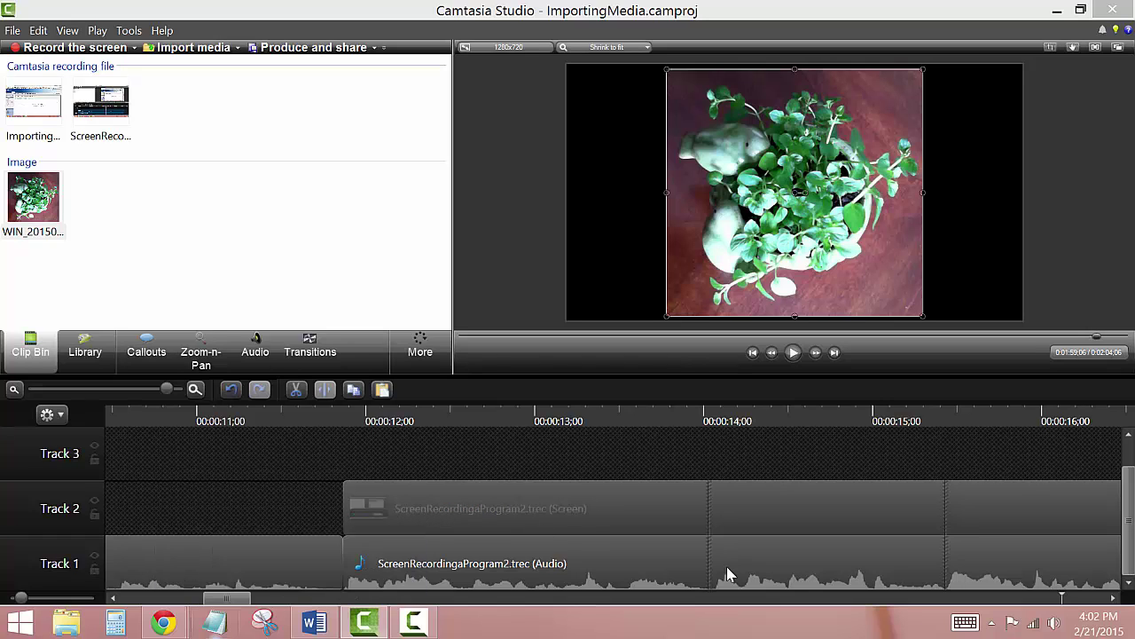
pyautogui.click(1115, 603)
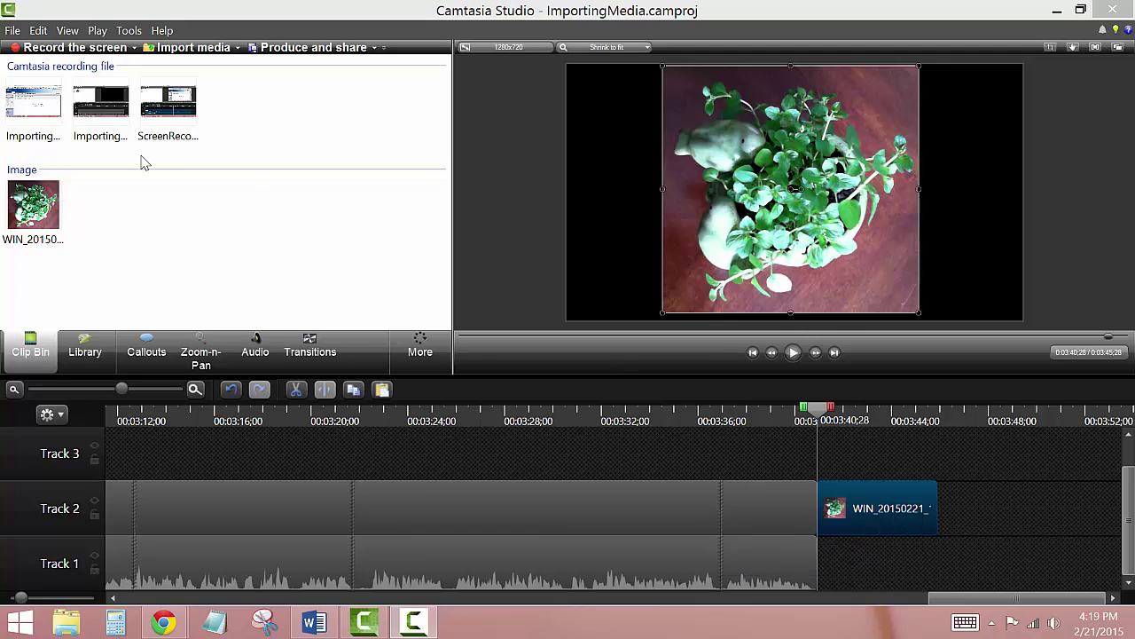
# Import ChocolateMintPlant.wma from the Videos folder into the clip bin via Import media...
pyautogui.click(238, 49)
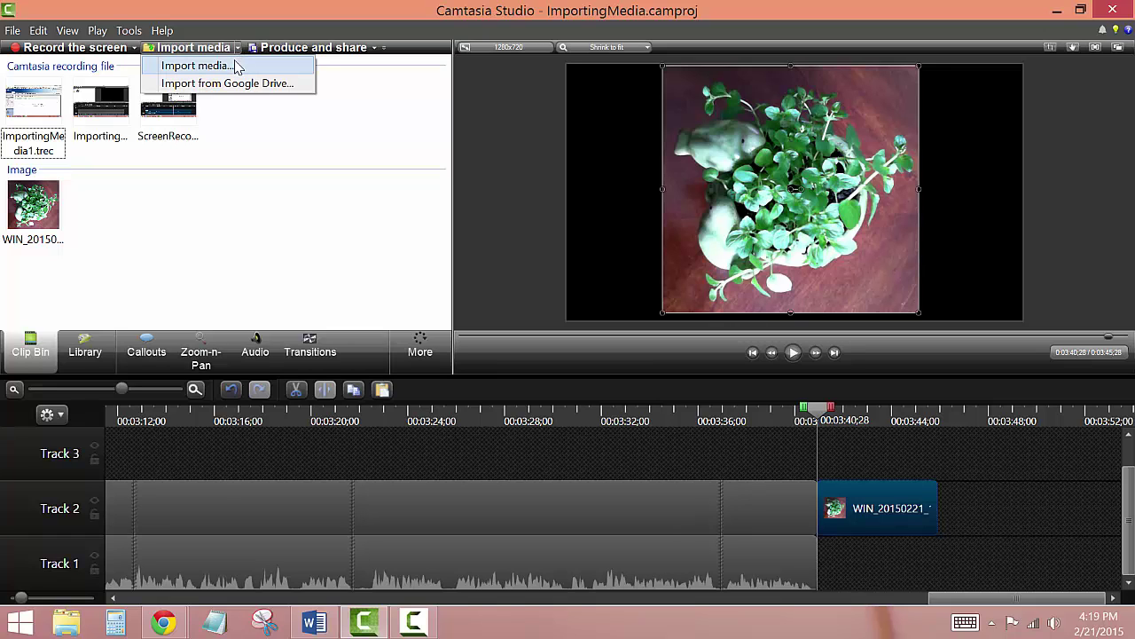
pyautogui.click(203, 69)
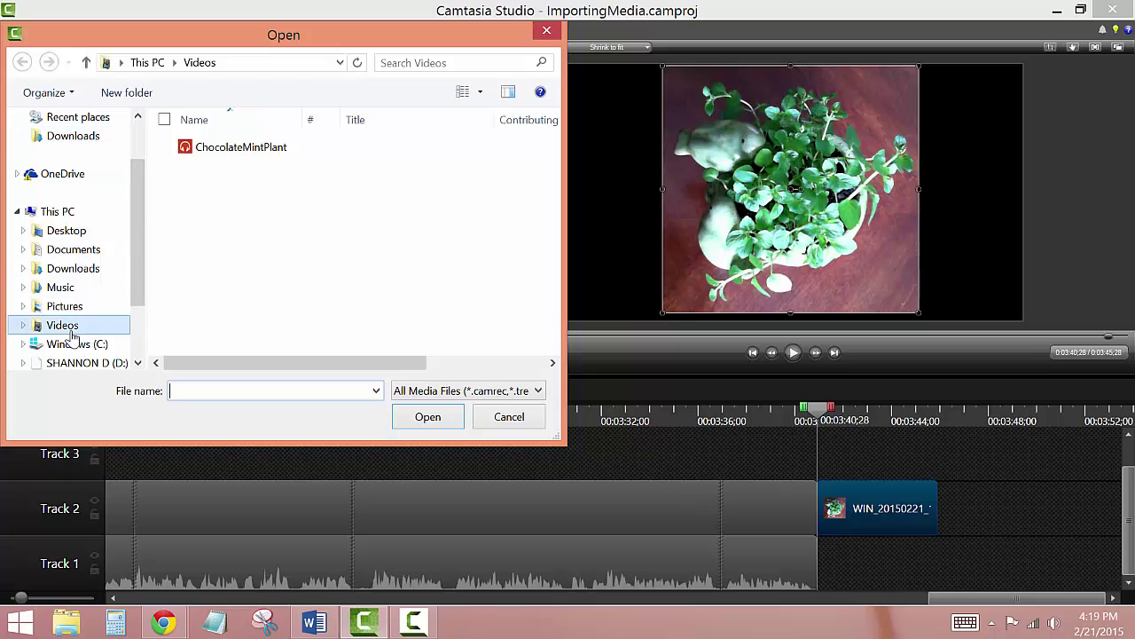
pyautogui.click(232, 152)
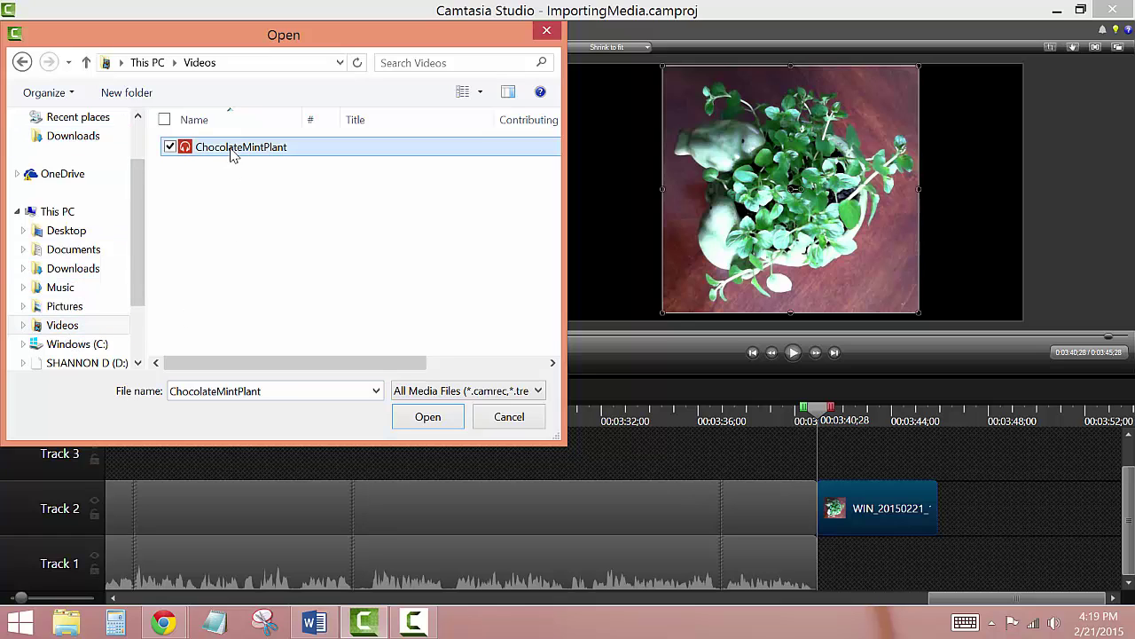
pyautogui.click(416, 415)
pyautogui.moveTo(36, 302)
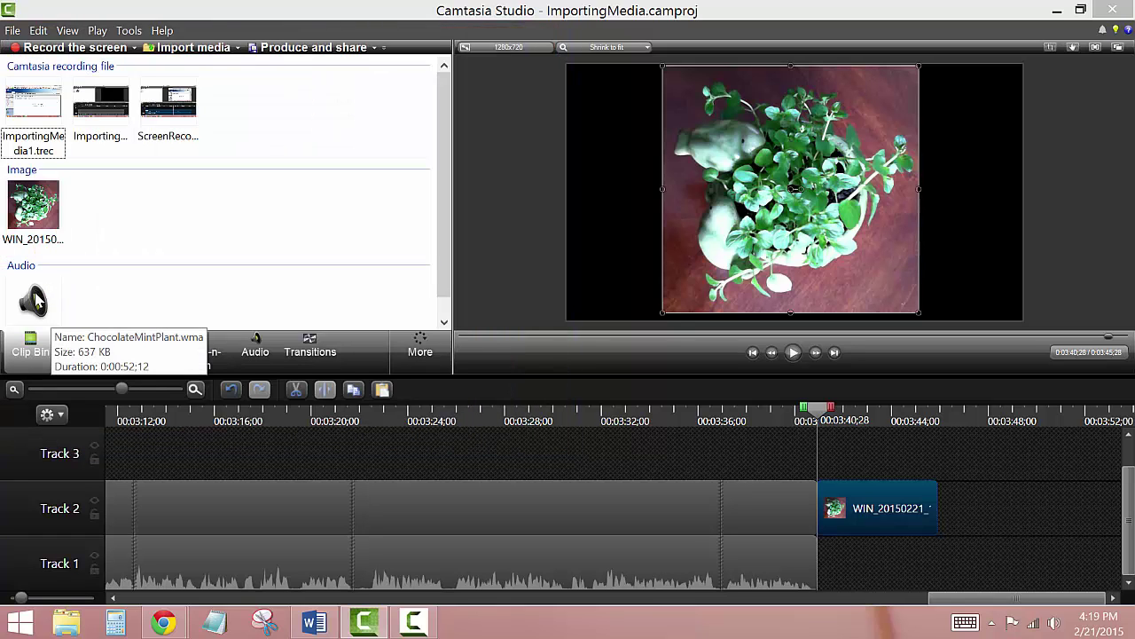
# Preview ChocolateMintPlant.wma, then drag it onto Track 1 beneath the mint photo at 3:40;28.
pyautogui.doubleClick(36, 301)
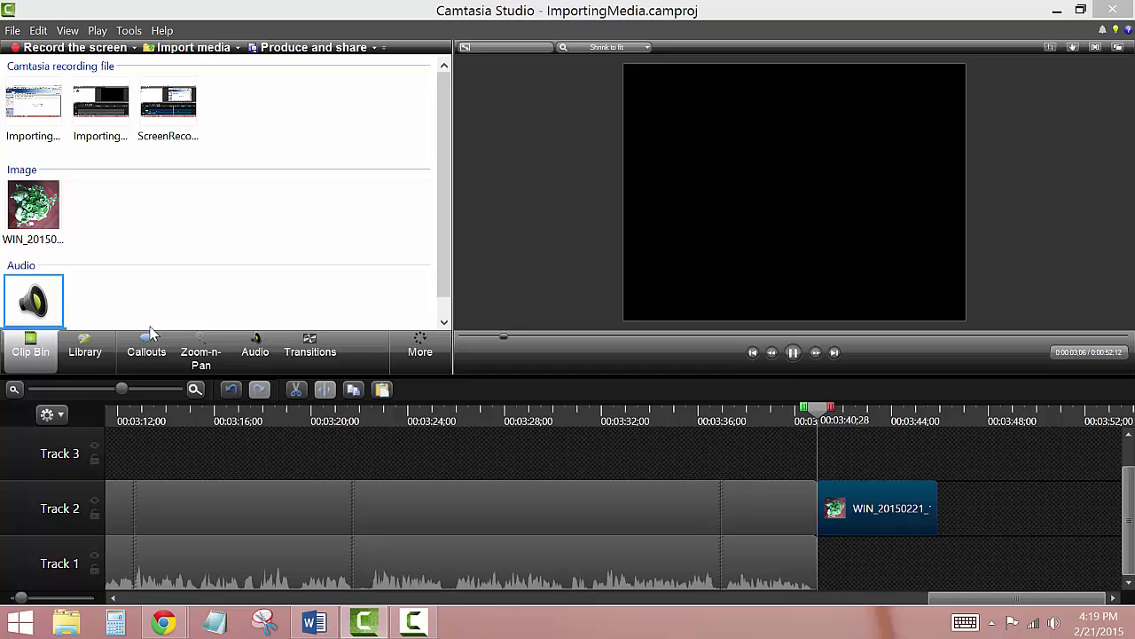
pyautogui.click(792, 353)
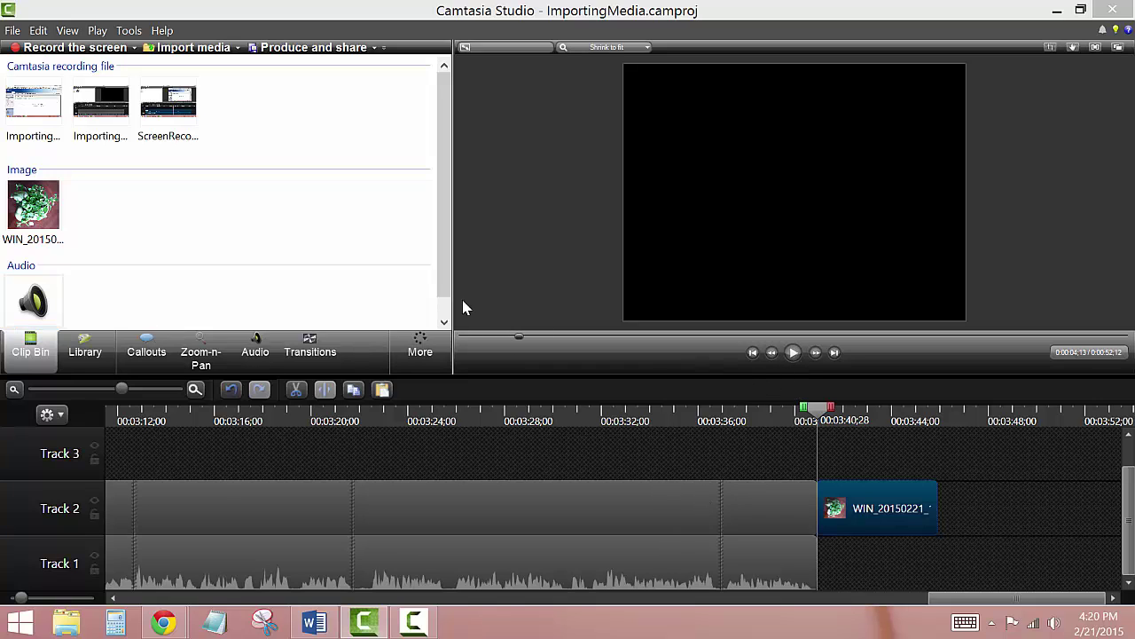
pyautogui.moveTo(31, 295); pyautogui.dragTo(902, 522)
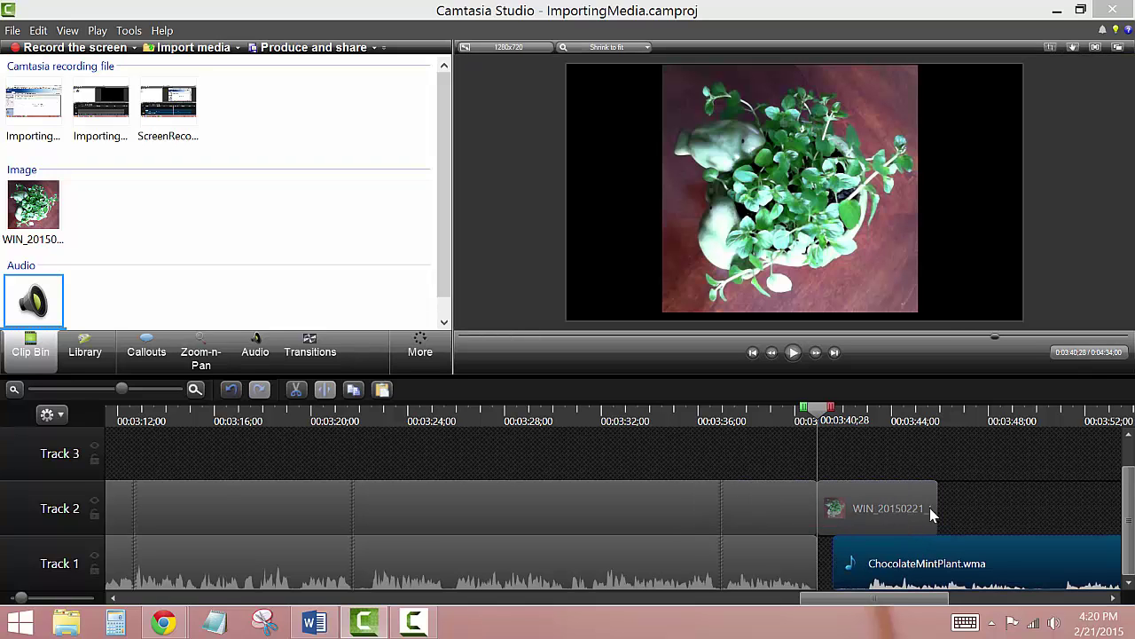
# Shift the photo right, start the narration at about 3:40, cut a short stretch off its start, and play it back.
pyautogui.moveTo(926, 507); pyautogui.dragTo(1087, 509)
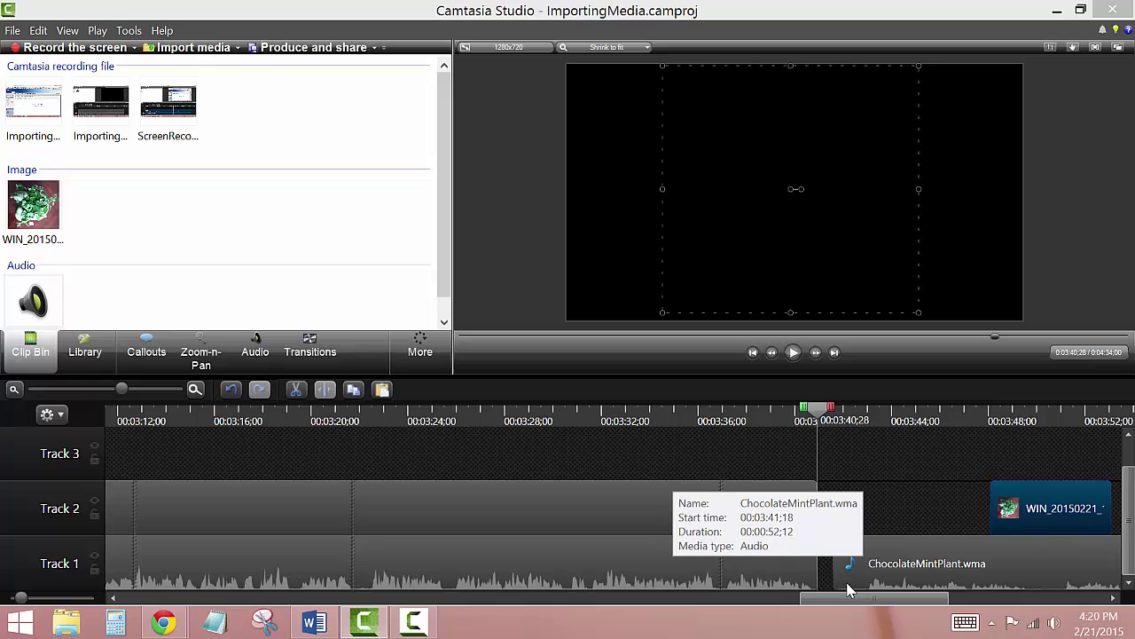
pyautogui.moveTo(847, 588); pyautogui.dragTo(832, 587)
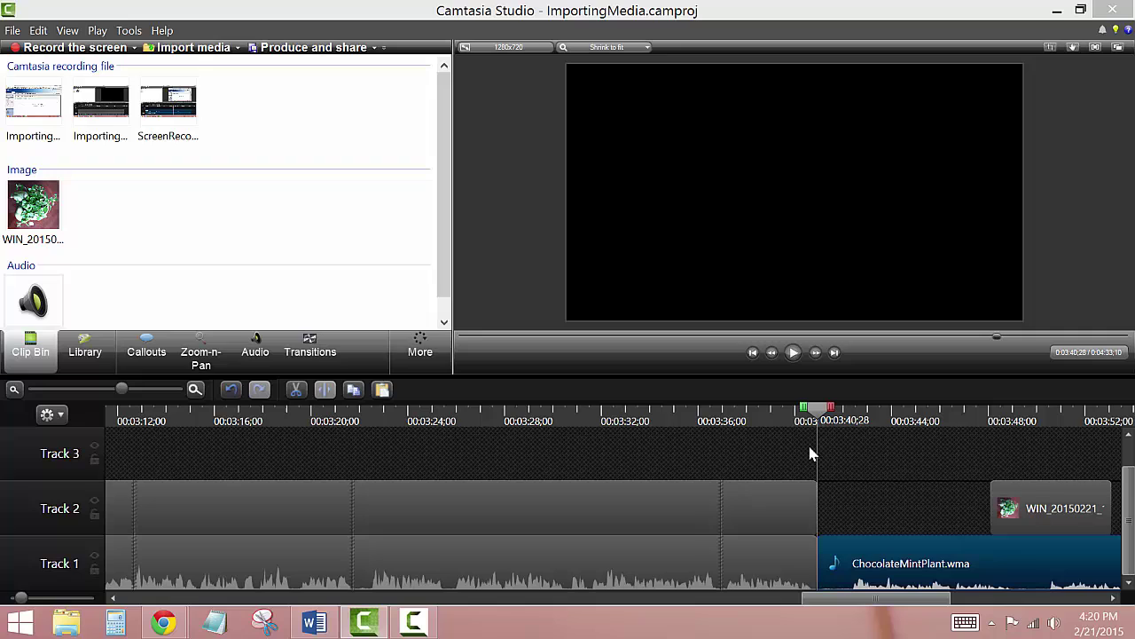
pyautogui.moveTo(825, 415); pyautogui.dragTo(863, 417)
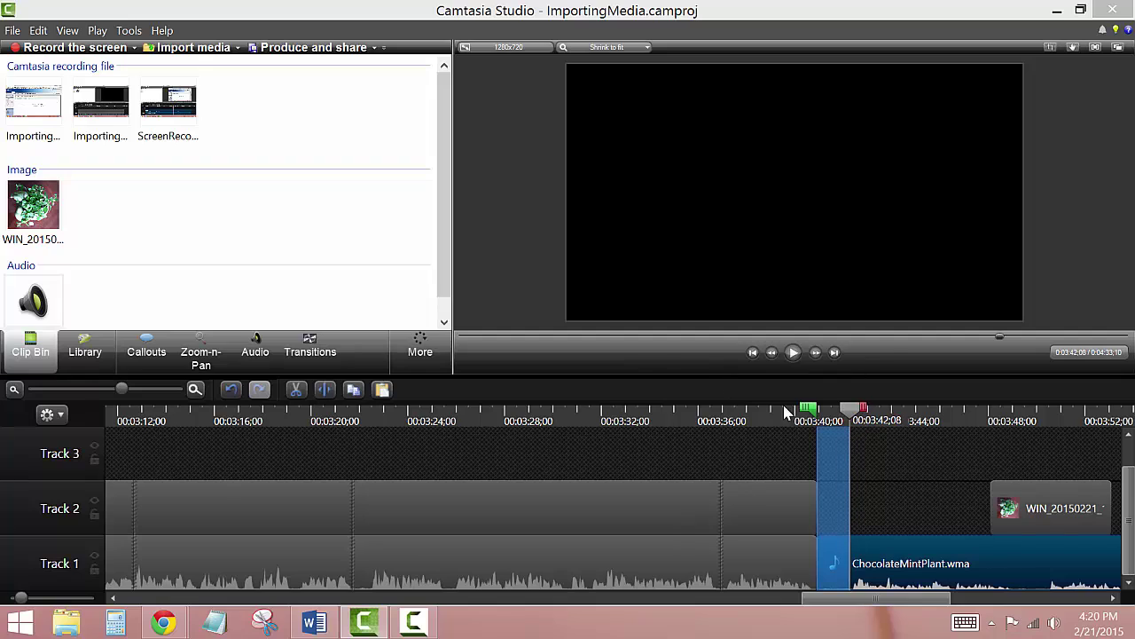
pyautogui.click(298, 390)
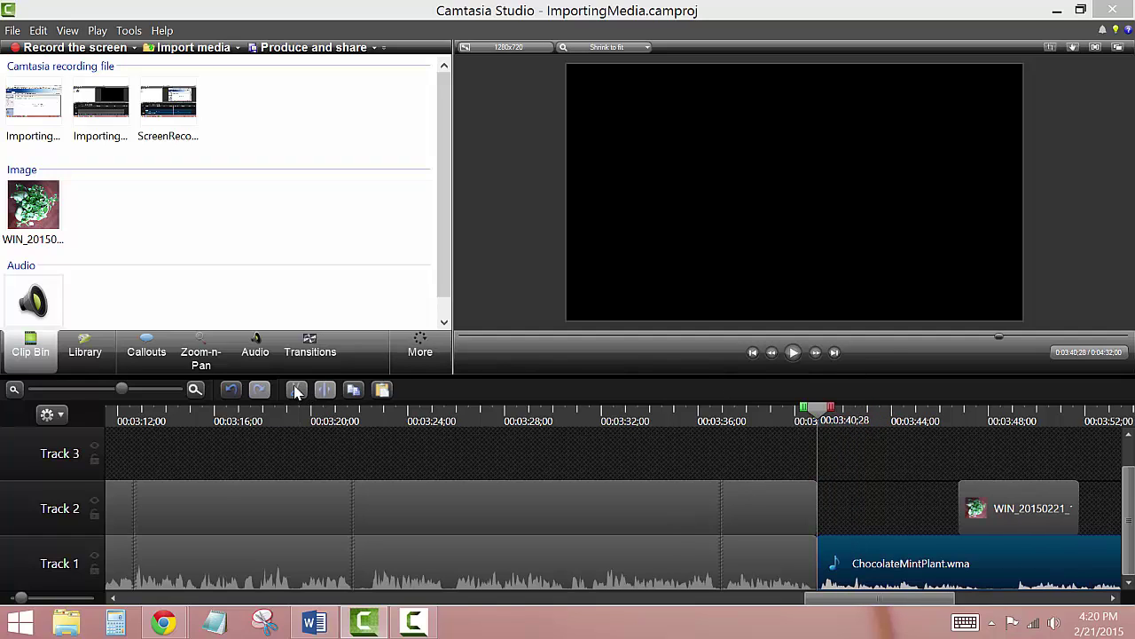
pyautogui.click(793, 353)
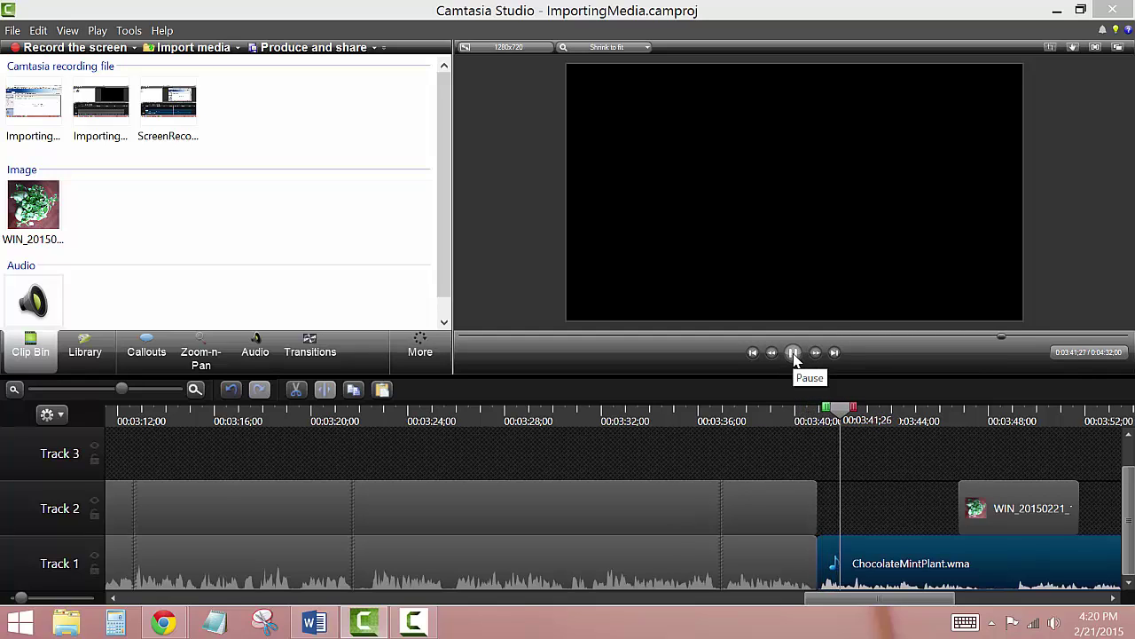
pyautogui.click(794, 353)
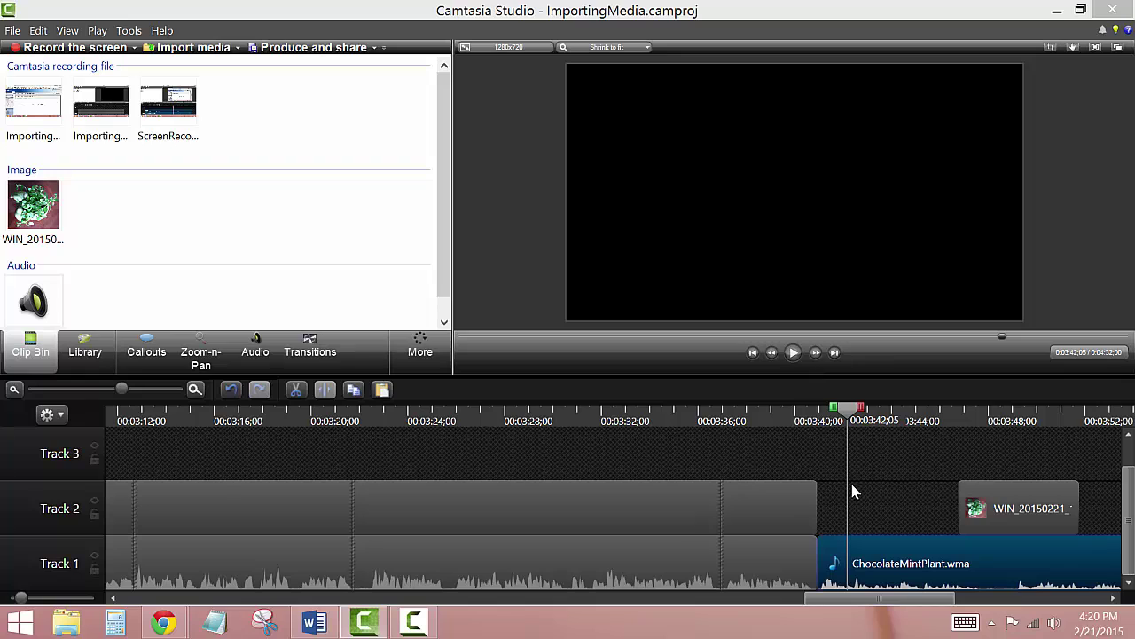
# Align the mint photo on Track 2 with the narration start and extend it across the ChocolateMintPlant audio.
pyautogui.moveTo(1023, 513); pyautogui.dragTo(854, 506)
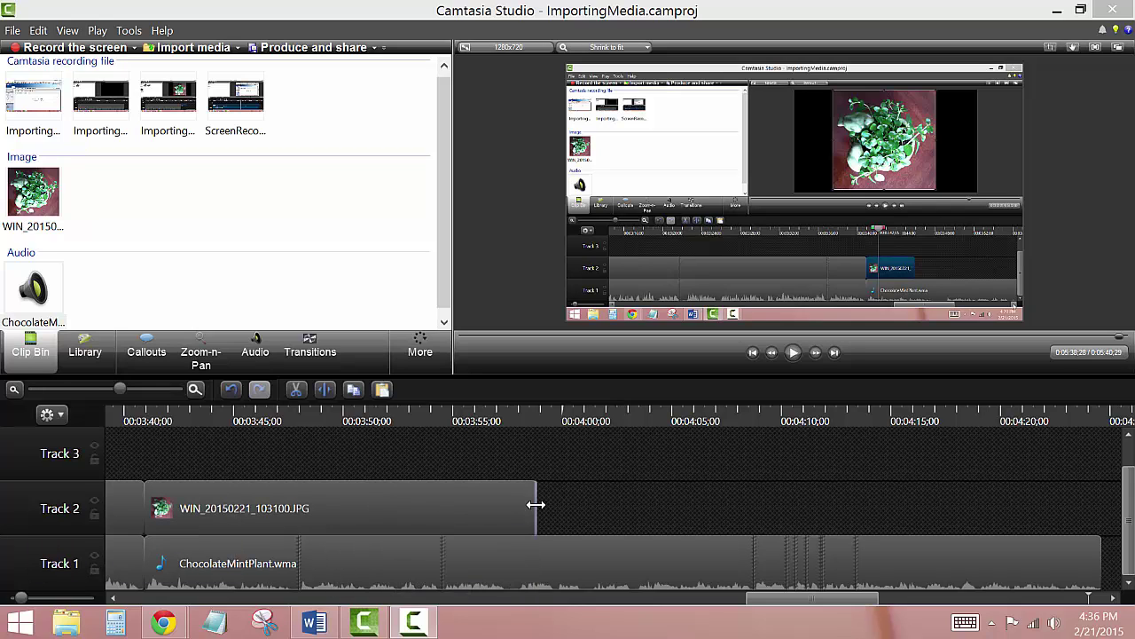
pyautogui.moveTo(536, 504); pyautogui.dragTo(1104, 500)
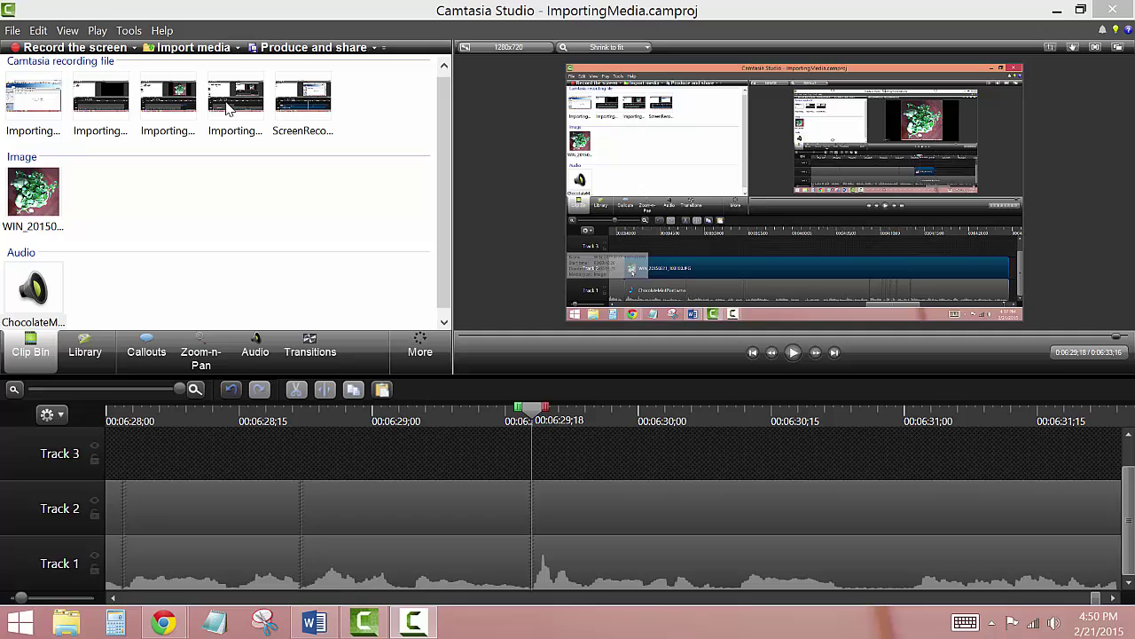
pyautogui.click(238, 48)
pyautogui.click(248, 188)
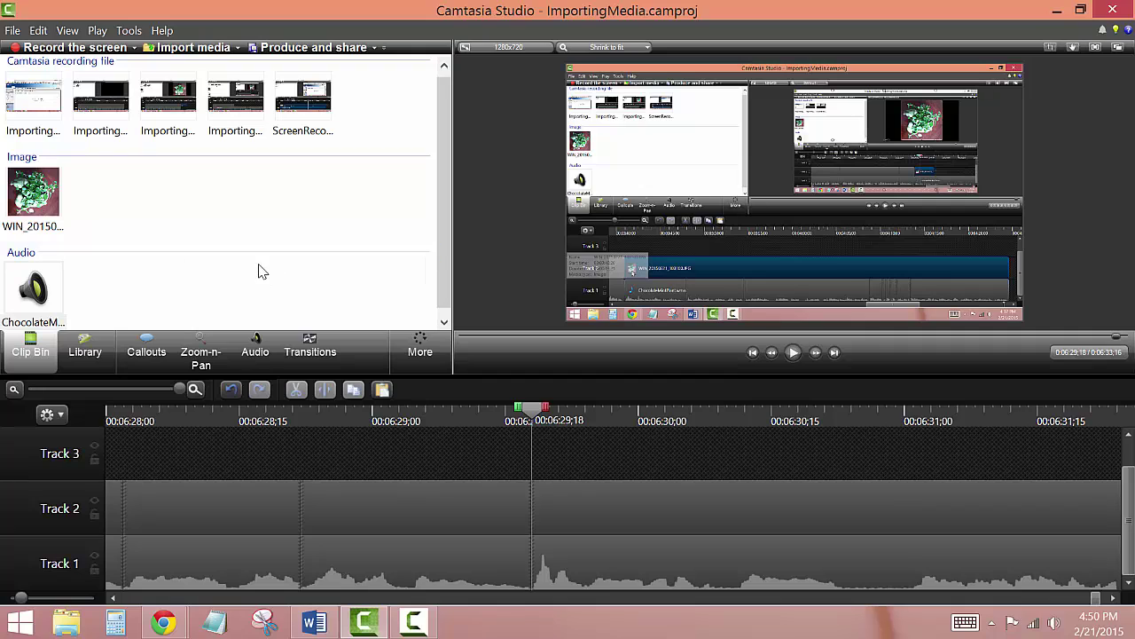
pyautogui.moveTo(40, 196)
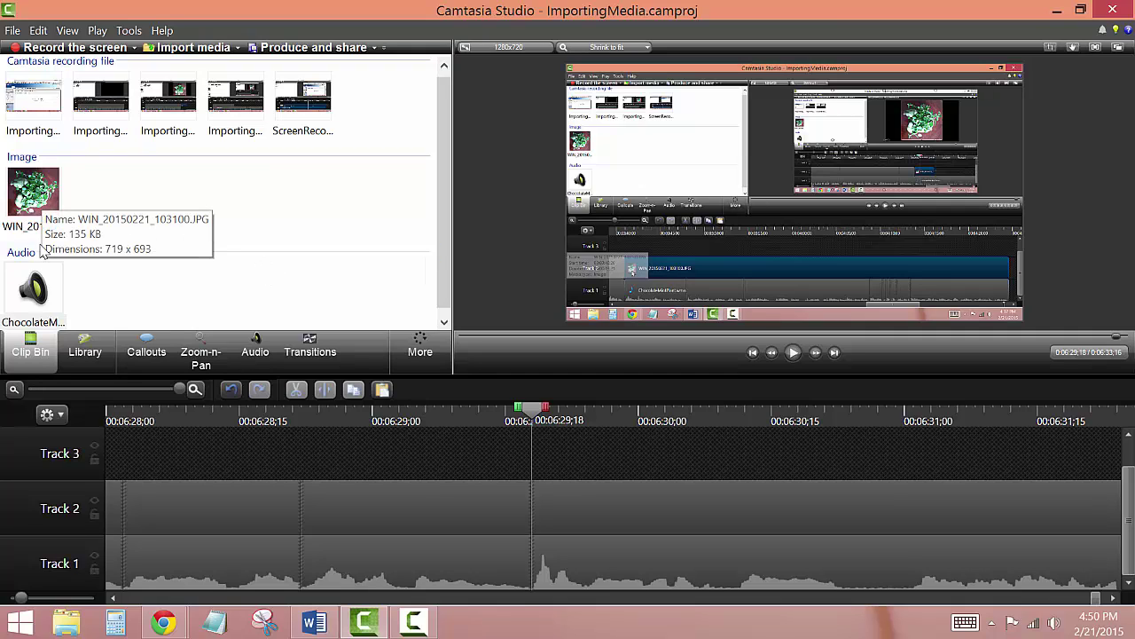
pyautogui.moveTo(396, 536)
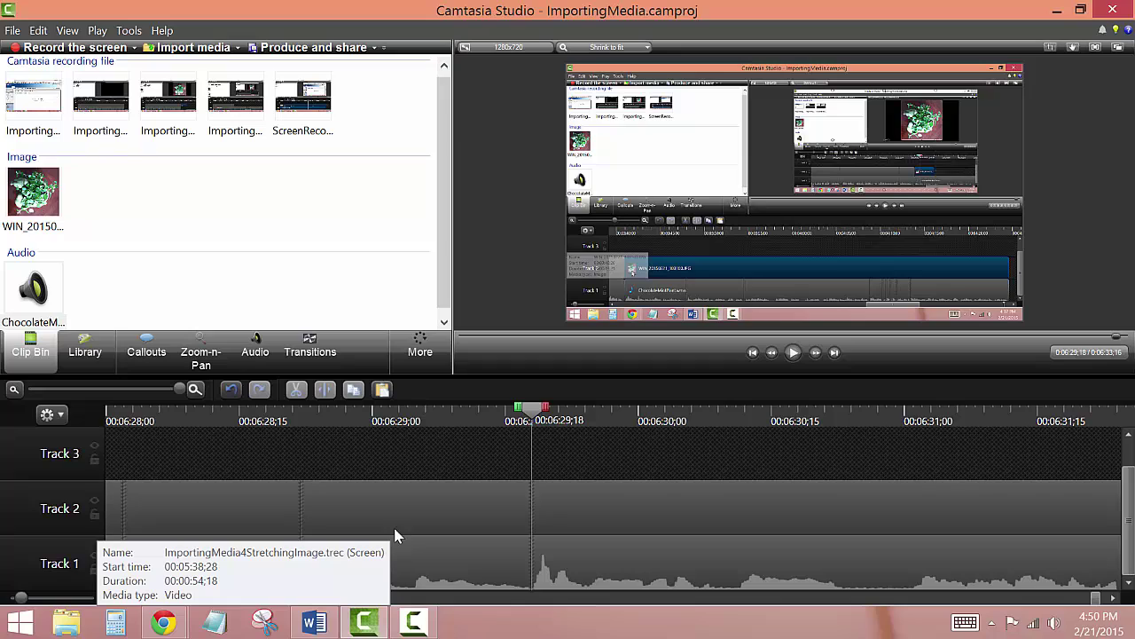